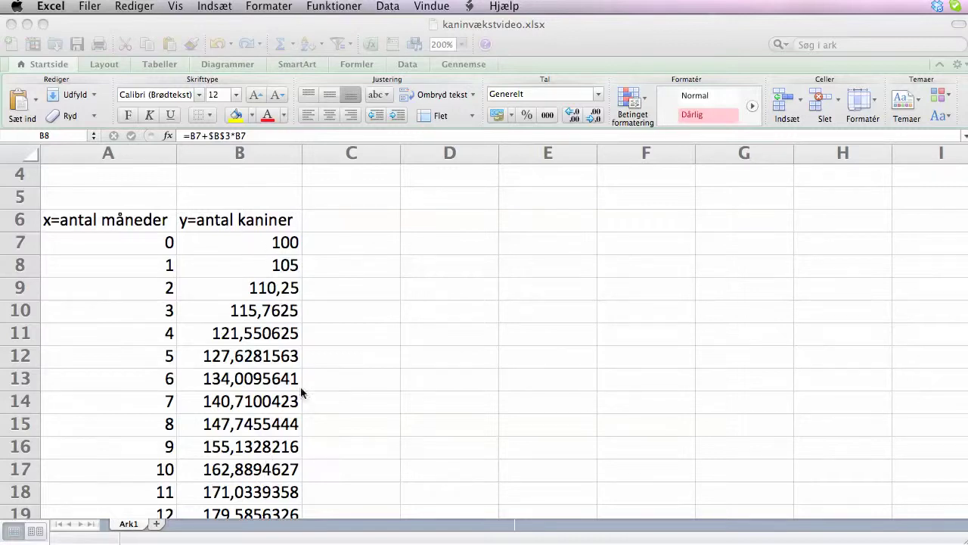
Format the rabbit counts from B8 down as Tal with 0 decimals, showing 105, 110, 116
{"action": "scroll", "coordinate": [381, 301], "scroll_direction": "down", "scroll_amount": 2}
{"action": "scroll", "coordinate": [381, 301], "scroll_direction": "down", "scroll_amount": 1}
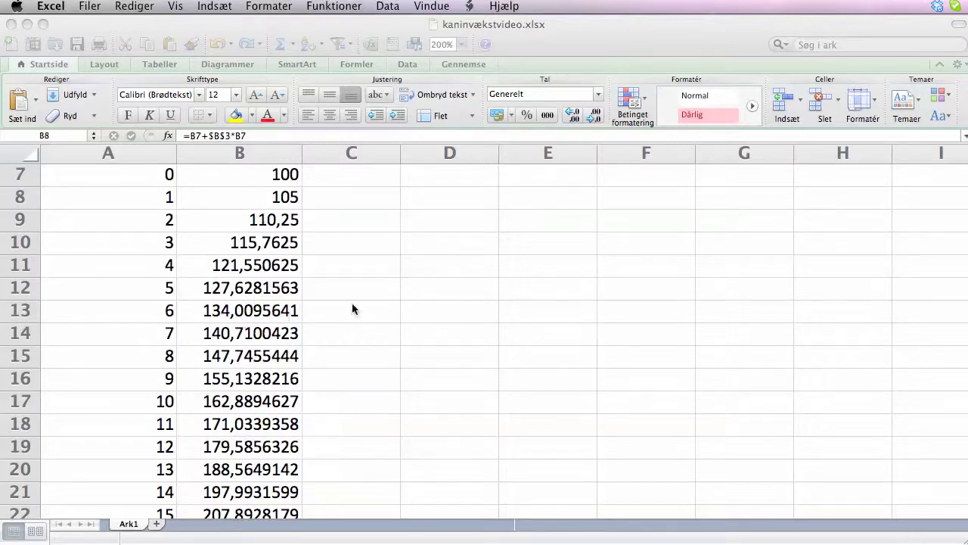
{"action": "scroll", "coordinate": [463, 307], "scroll_direction": "up", "scroll_amount": 3}
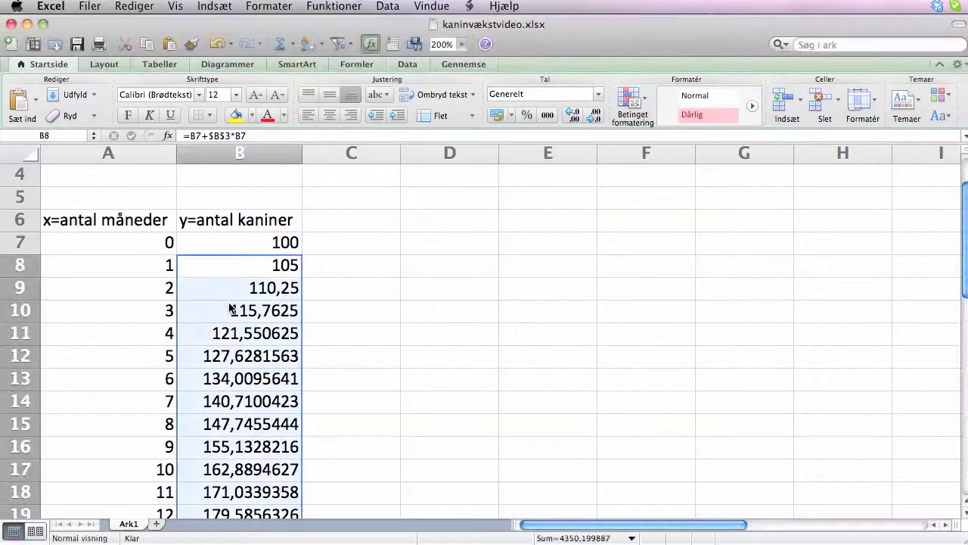
{"action": "scroll", "coordinate": [486, 305], "scroll_direction": "down", "scroll_amount": 5}
{"action": "scroll", "coordinate": [486, 304], "scroll_direction": "down", "scroll_amount": 10}
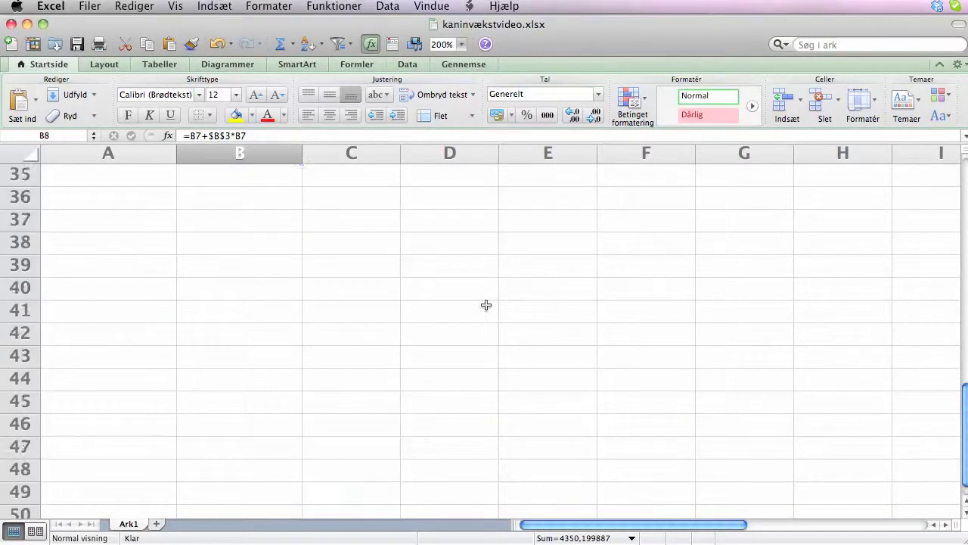
{"action": "scroll", "coordinate": [486, 304], "scroll_direction": "up", "scroll_amount": 4}
{"action": "scroll", "coordinate": [485, 304], "scroll_direction": "up", "scroll_amount": 3}
{"action": "scroll", "coordinate": [486, 305], "scroll_direction": "up", "scroll_amount": 7}
{"action": "scroll", "coordinate": [486, 304], "scroll_direction": "up", "scroll_amount": 3}
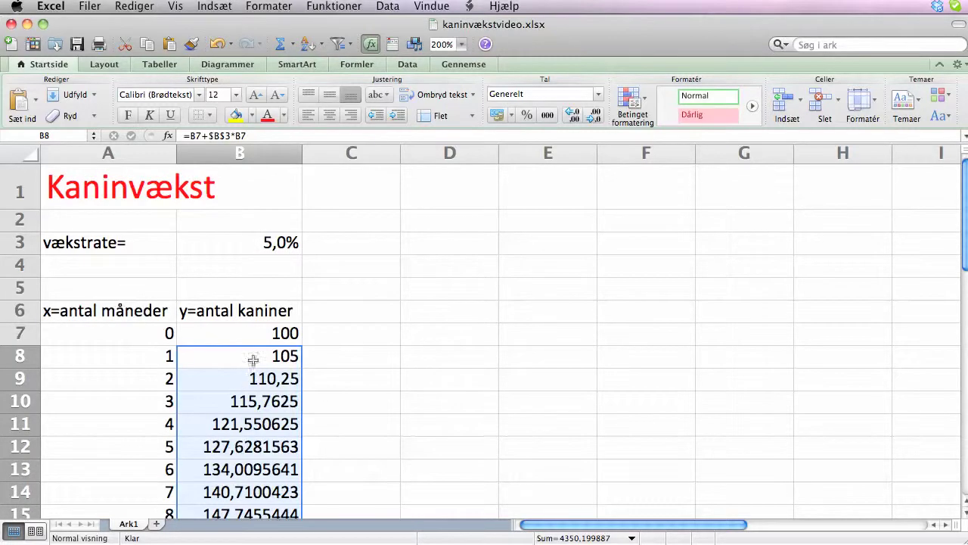
{"action": "scroll", "coordinate": [484, 369], "scroll_direction": "down", "scroll_amount": 2}
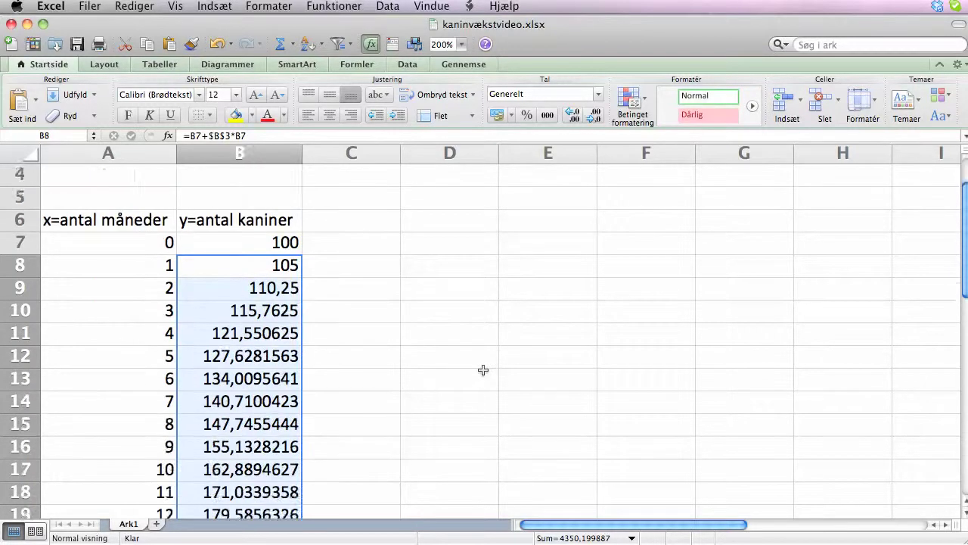
{"action": "right_click", "coordinate": [248, 345]}
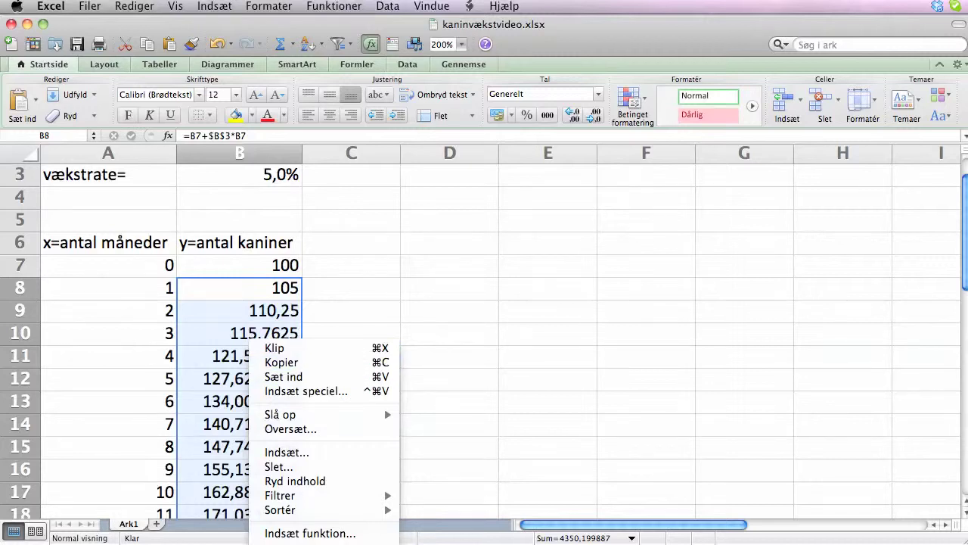
{"action": "left_click", "coordinate": [310, 543]}
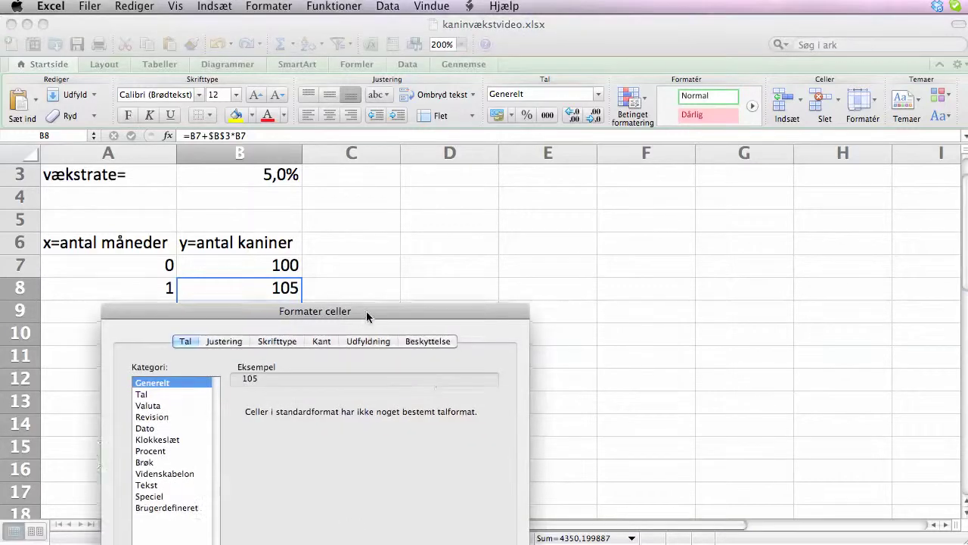
{"action": "left_click_drag", "start_coordinate": [349, 312], "coordinate": [610, 69]}
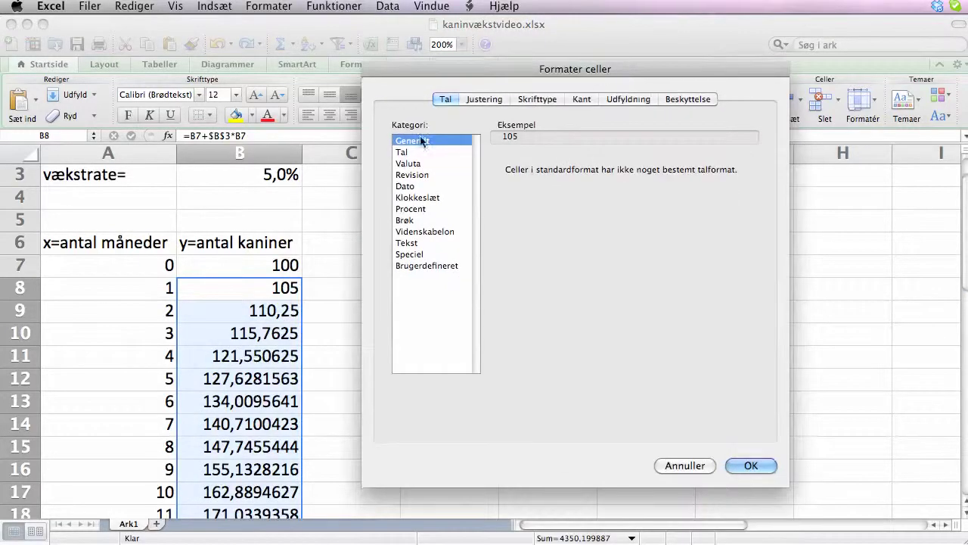
{"action": "left_click", "coordinate": [405, 152]}
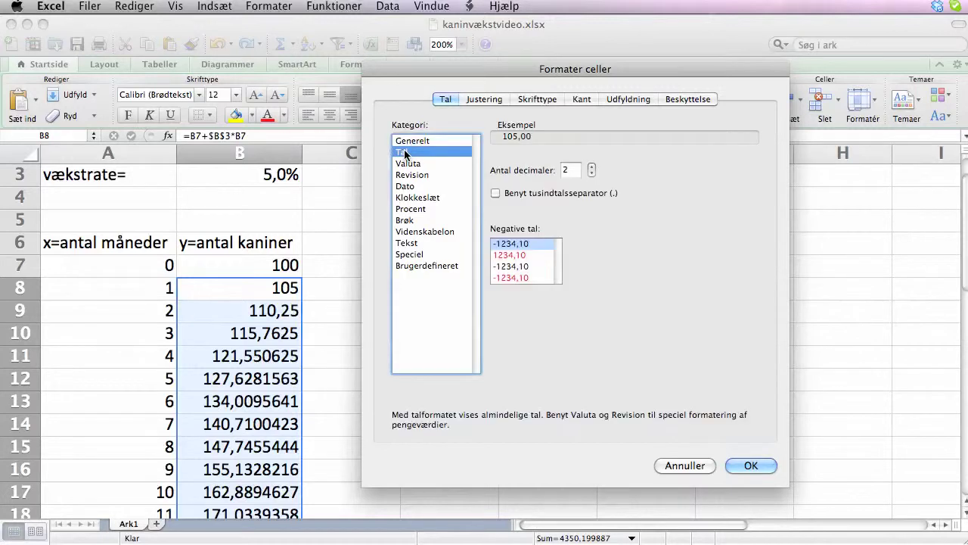
{"action": "left_click", "coordinate": [591, 173]}
{"action": "left_click", "coordinate": [591, 173]}
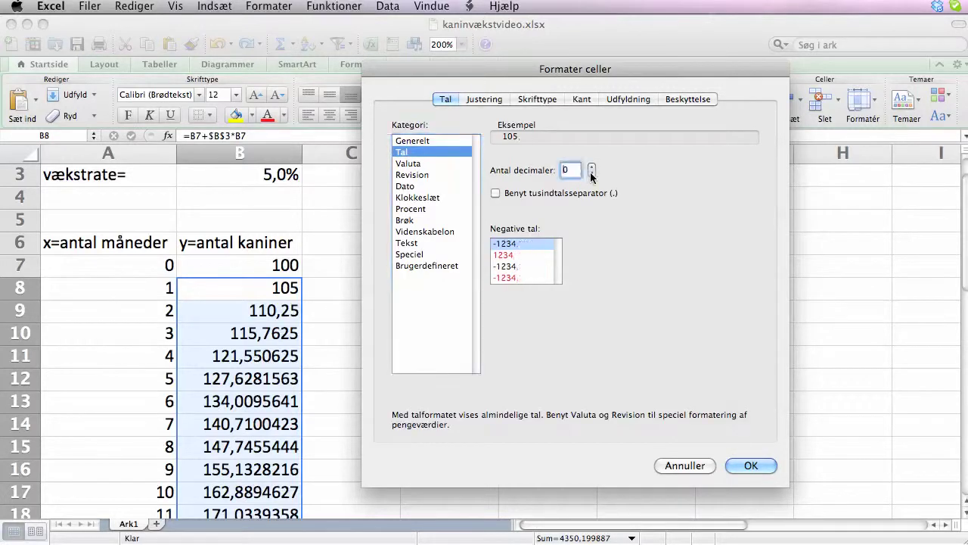
{"action": "left_click", "coordinate": [749, 465]}
{"action": "scroll", "coordinate": [526, 336], "scroll_direction": "down", "scroll_amount": 3}
{"action": "scroll", "coordinate": [526, 335], "scroll_direction": "down", "scroll_amount": 4}
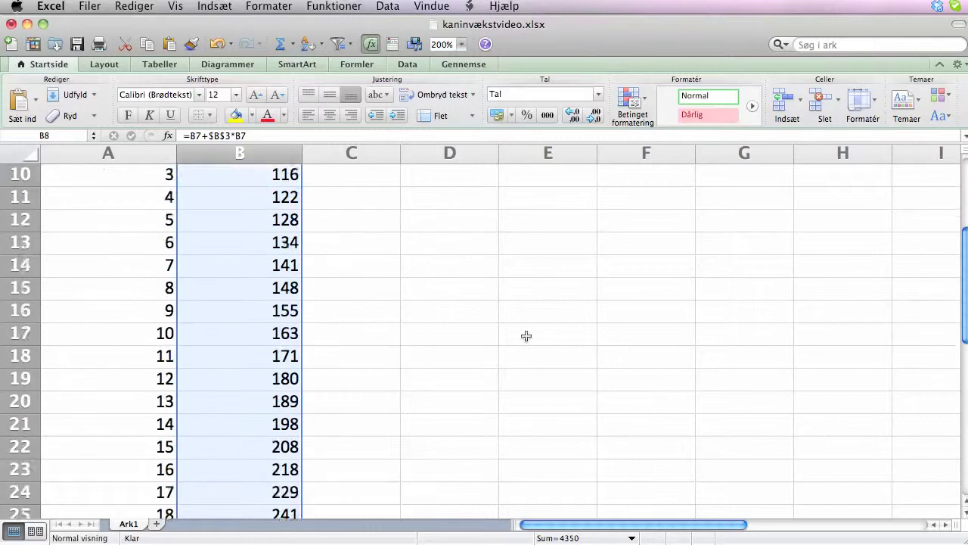
{"action": "scroll", "coordinate": [526, 336], "scroll_direction": "down", "scroll_amount": 5}
{"action": "scroll", "coordinate": [527, 336], "scroll_direction": "down", "scroll_amount": 2}
{"action": "scroll", "coordinate": [526, 336], "scroll_direction": "up", "scroll_amount": 10}
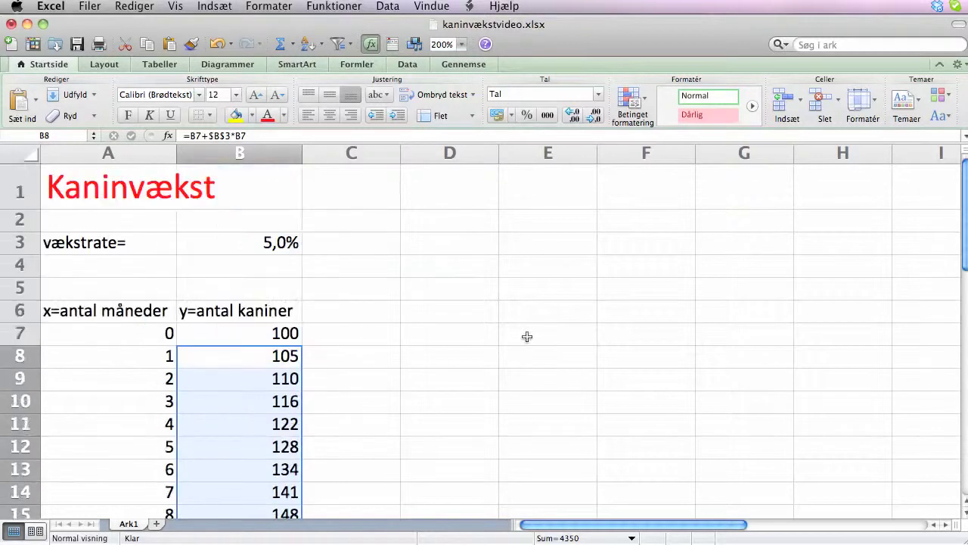
{"action": "left_click", "coordinate": [447, 346]}
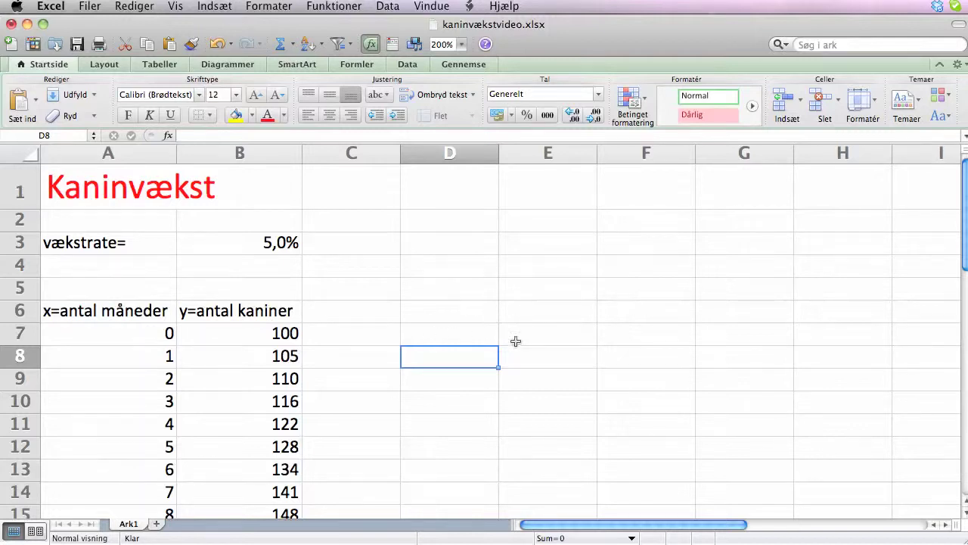
Select A6:B30, the month and rabbit-count columns including their headers
{"action": "left_click", "coordinate": [139, 311]}
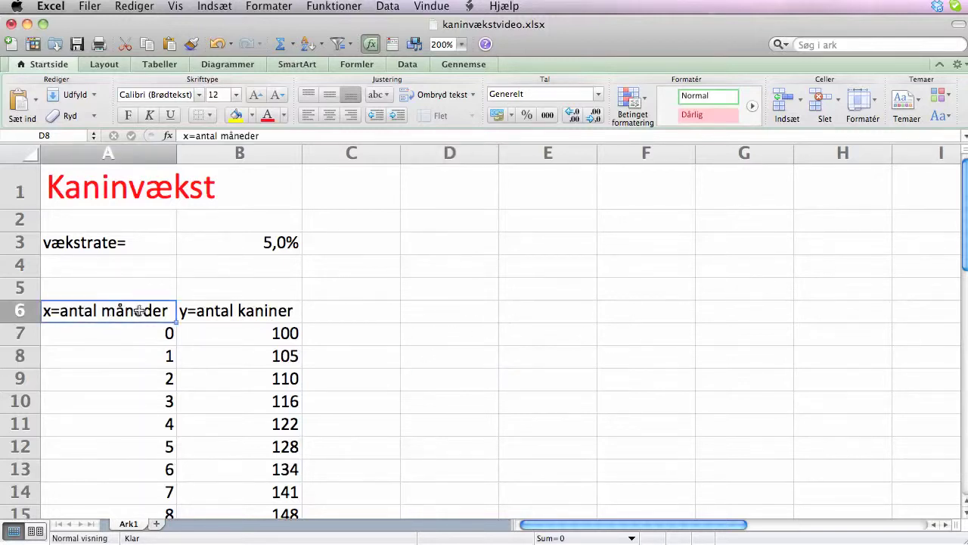
{"action": "mouse_move", "coordinate": [139, 311]}
{"action": "left_mouse_down"}
{"action": "mouse_move", "coordinate": [249, 313]}
{"action": "mouse_move", "coordinate": [257, 520]}
{"action": "mouse_move", "coordinate": [267, 372]}
{"action": "left_mouse_up"}
{"action": "scroll", "coordinate": [539, 367], "scroll_direction": "up", "scroll_amount": 5}
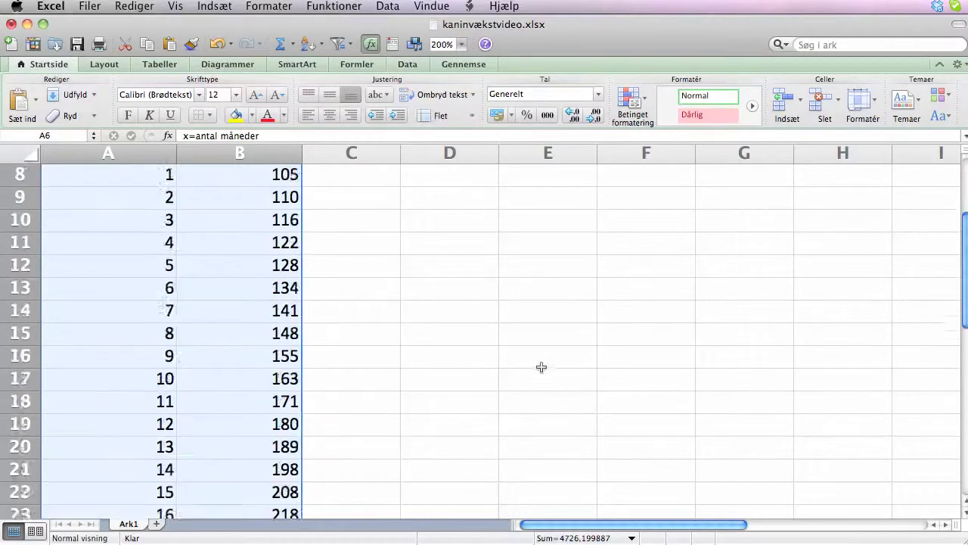
{"action": "scroll", "coordinate": [540, 367], "scroll_direction": "up", "scroll_amount": 3}
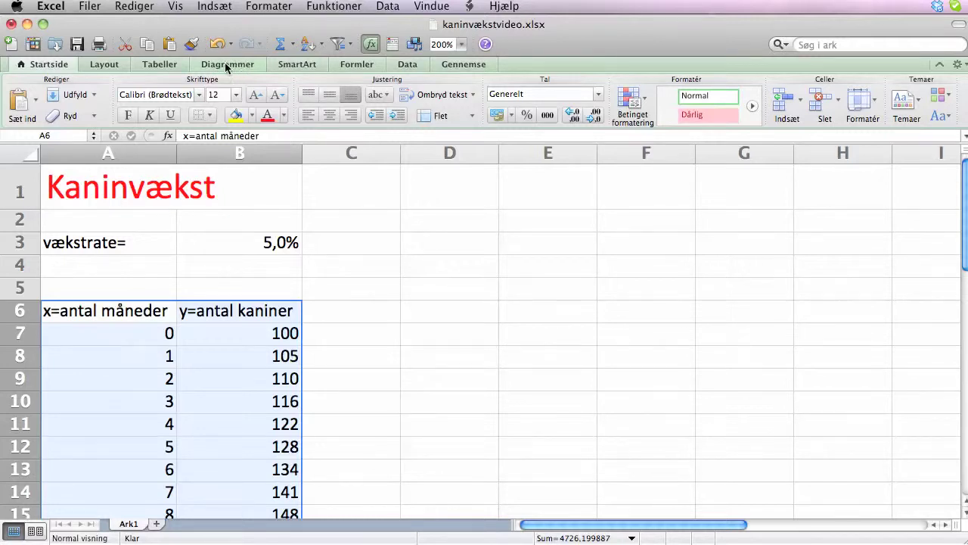
Insert a Punktdiagram med mærker scatter chart of the selected rabbit table
{"action": "left_click", "coordinate": [214, 6]}
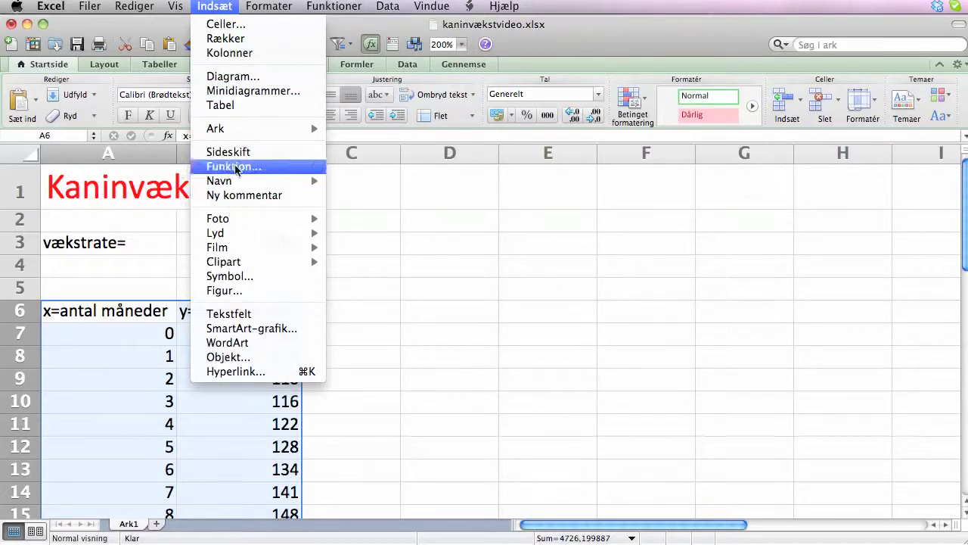
{"action": "left_click", "coordinate": [242, 77]}
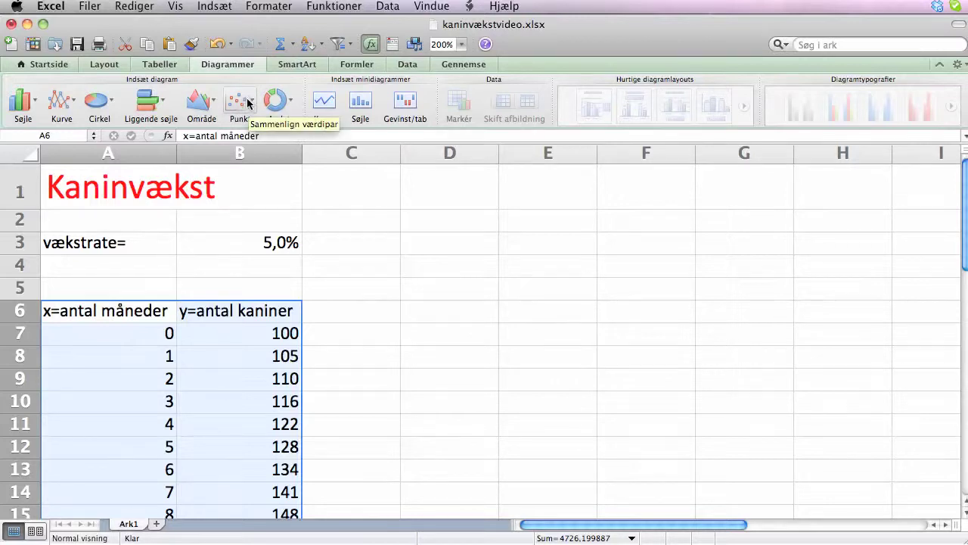
{"action": "left_click", "coordinate": [252, 97]}
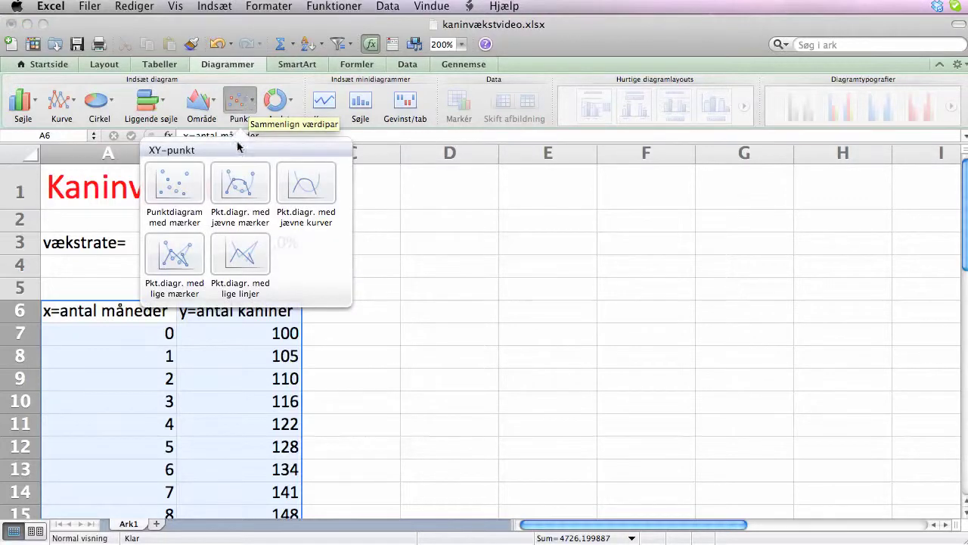
{"action": "left_click", "coordinate": [180, 183]}
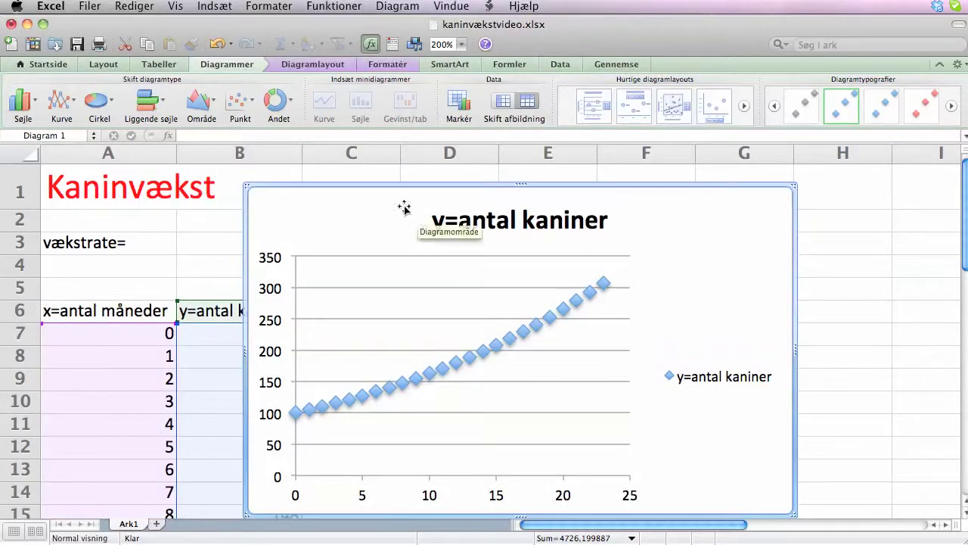
Drag the y=antal kaniner chart right so it no longer covers columns A and B
{"action": "mouse_move", "coordinate": [359, 203]}
{"action": "left_mouse_down"}
{"action": "mouse_move", "coordinate": [522, 207]}
{"action": "mouse_move", "coordinate": [447, 206]}
{"action": "left_mouse_up"}
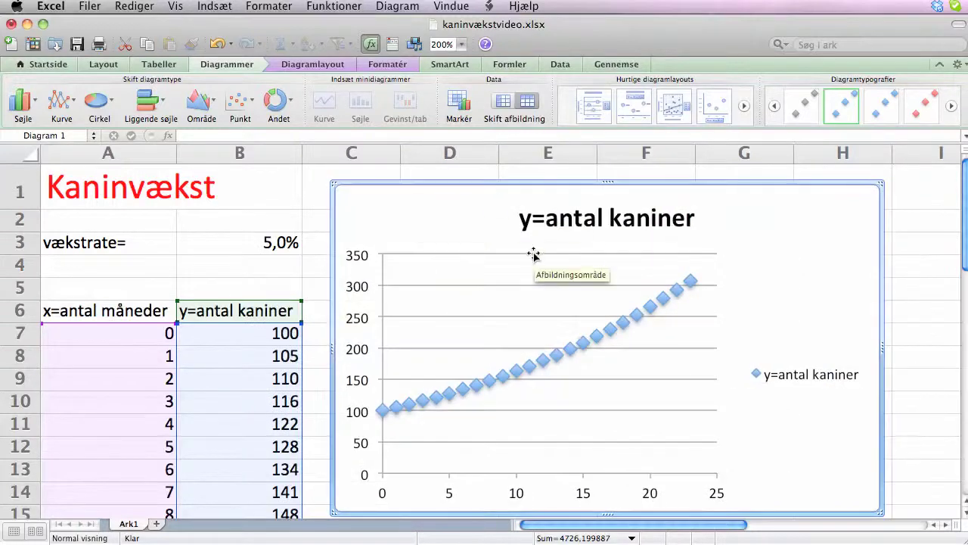
{"action": "mouse_move", "coordinate": [387, 413]}
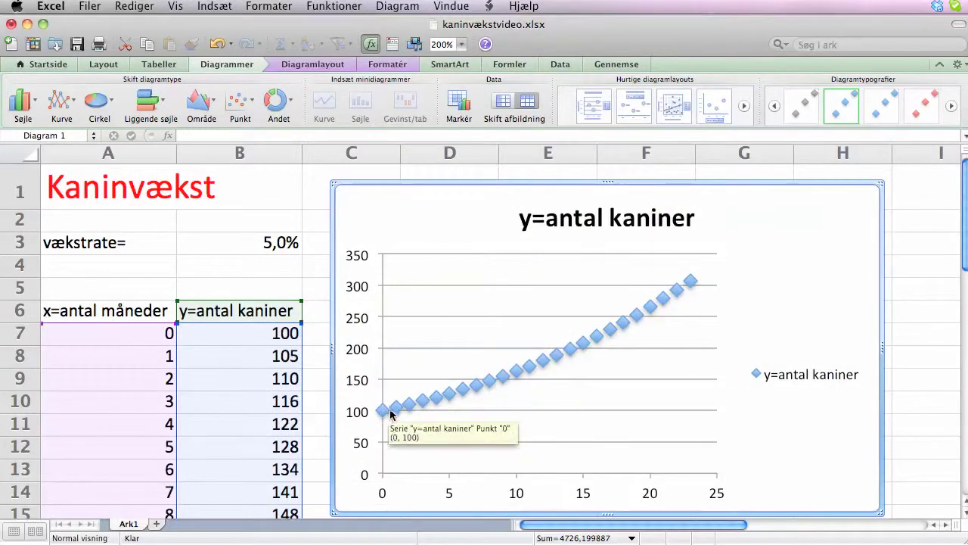
{"action": "mouse_move", "coordinate": [528, 370]}
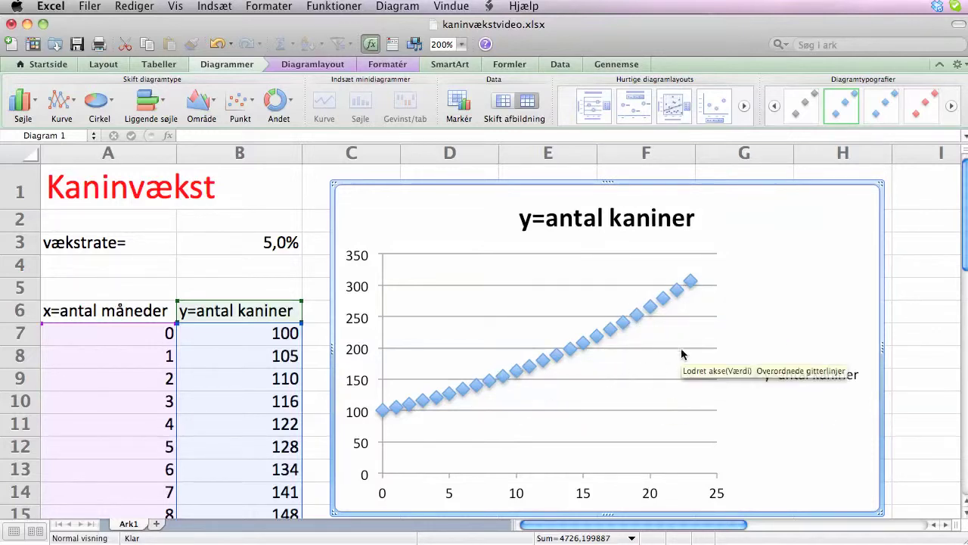
{"action": "mouse_move", "coordinate": [580, 341]}
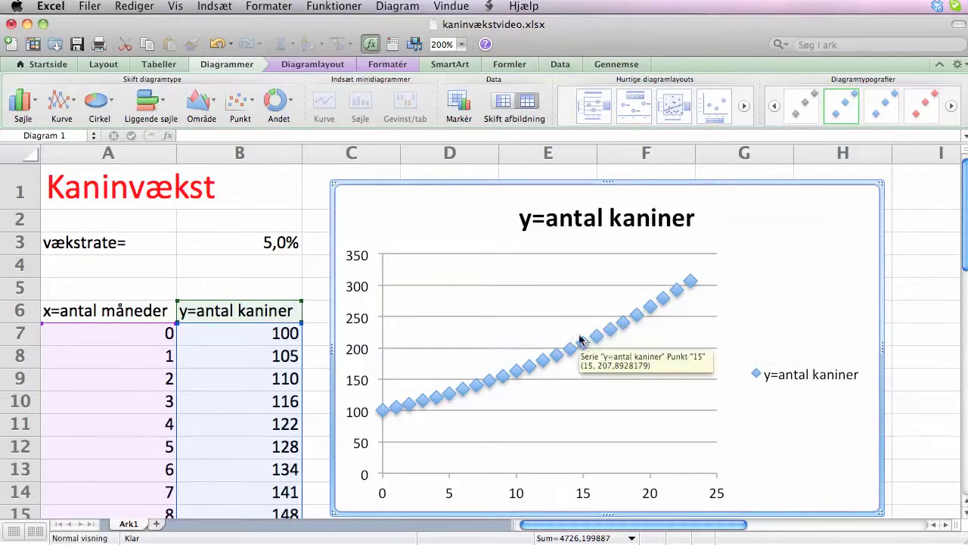
Change the rabbit series to Pkt.diagr. med jævne kurver, a smooth curve without markers
{"action": "right_click", "coordinate": [586, 344]}
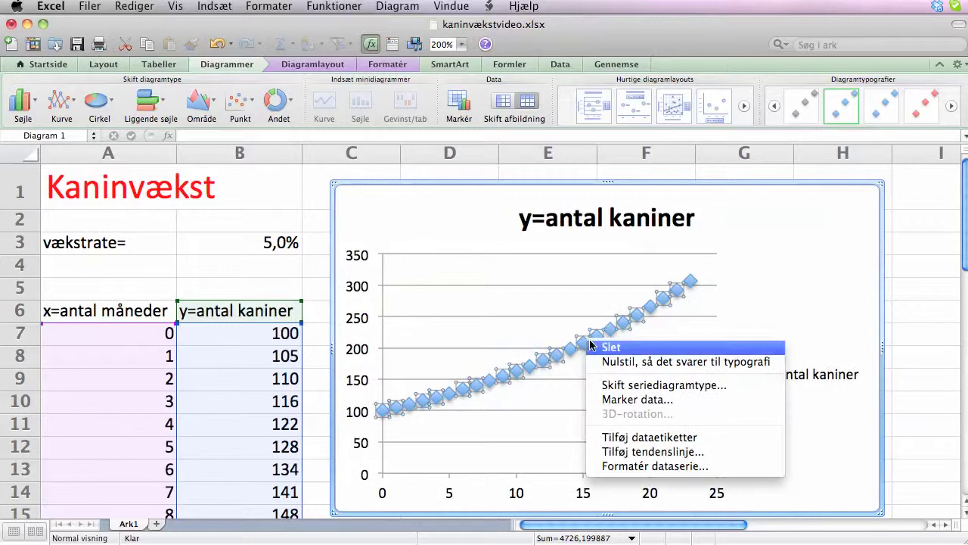
{"action": "left_click", "coordinate": [660, 386]}
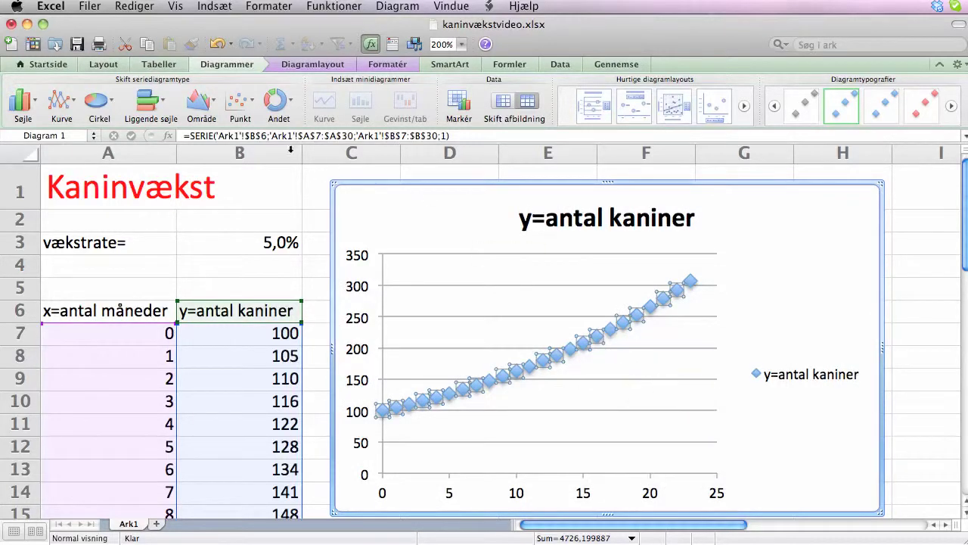
{"action": "left_click", "coordinate": [251, 100]}
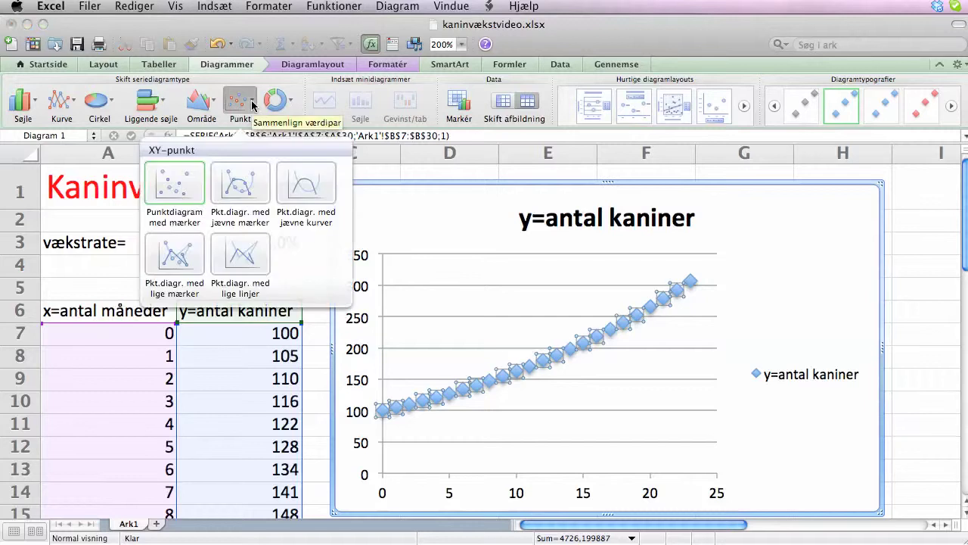
{"action": "left_click", "coordinate": [308, 185]}
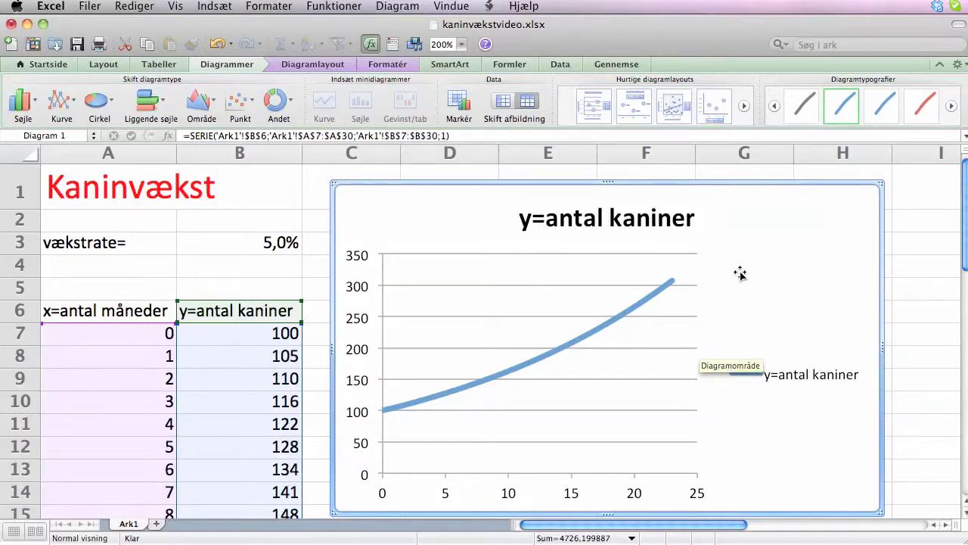
{"action": "left_click", "coordinate": [239, 243]}
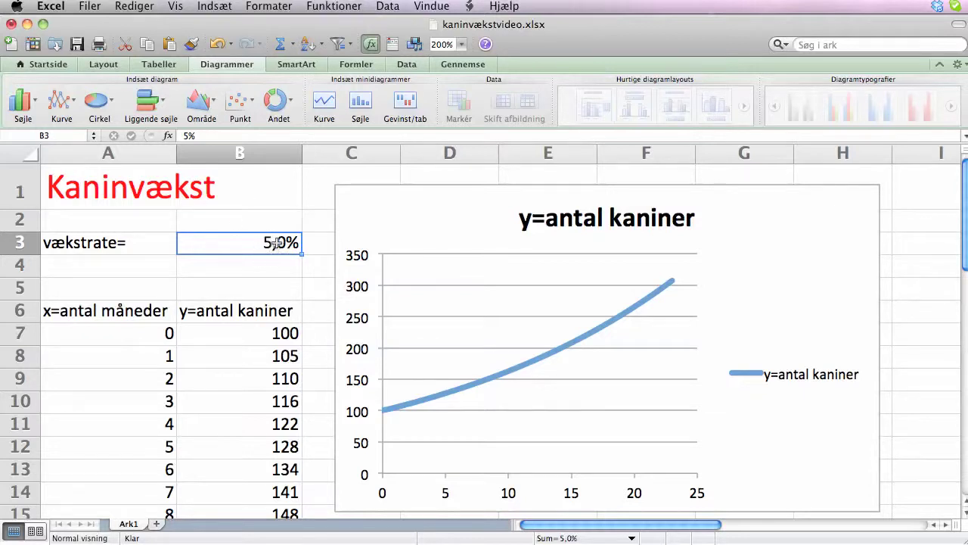
{"action": "type", "text": "7"}
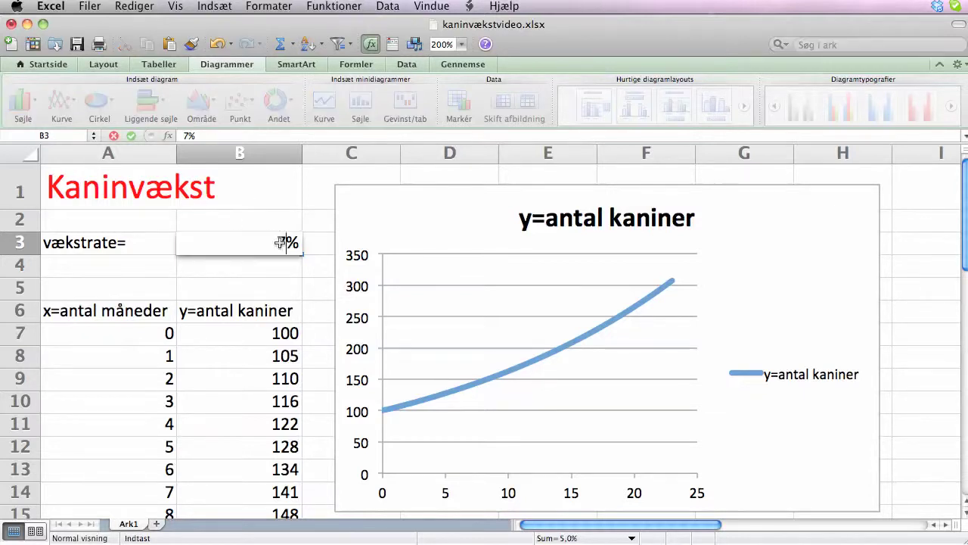
{"action": "key", "text": "Return"}
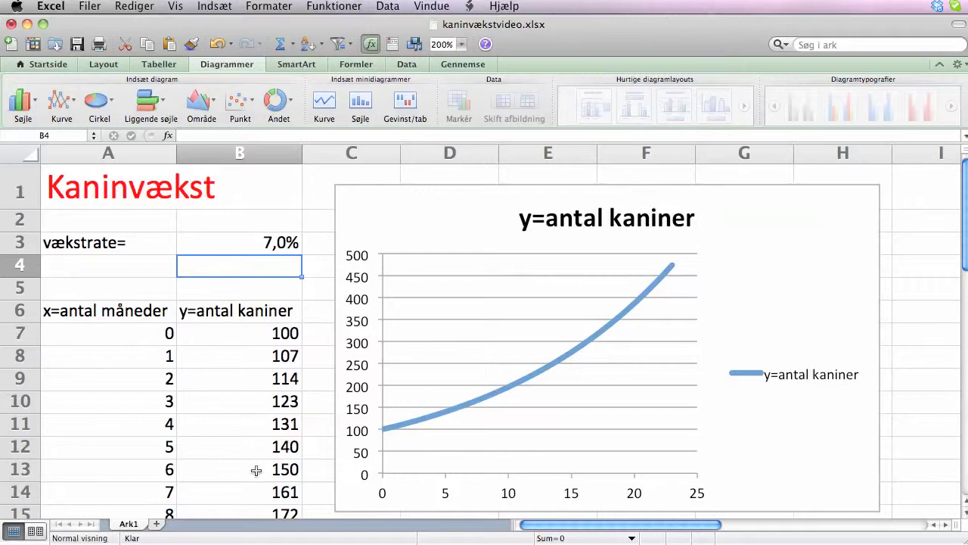
{"action": "mouse_move", "coordinate": [422, 425]}
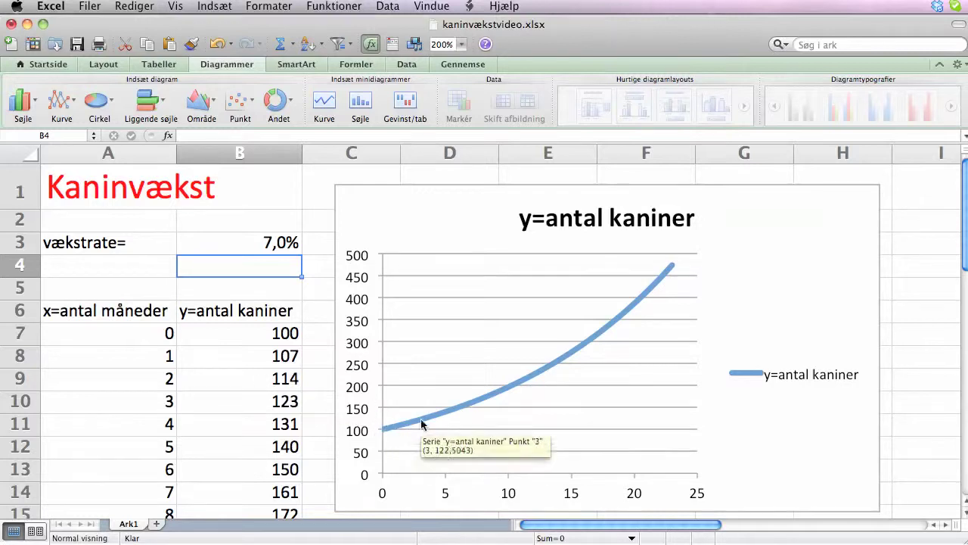
{"action": "mouse_move", "coordinate": [562, 357]}
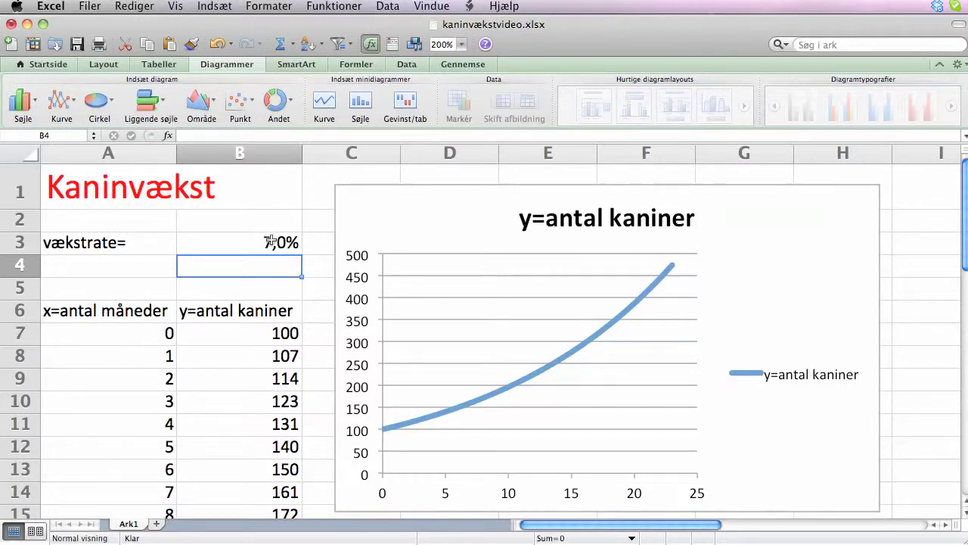
{"action": "left_click", "coordinate": [277, 333]}
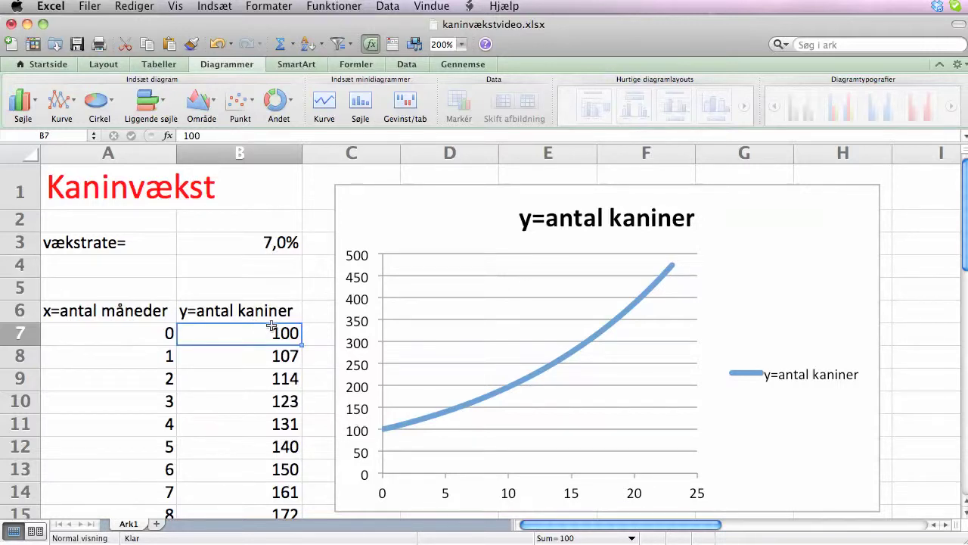
{"action": "type", "text": "5"}
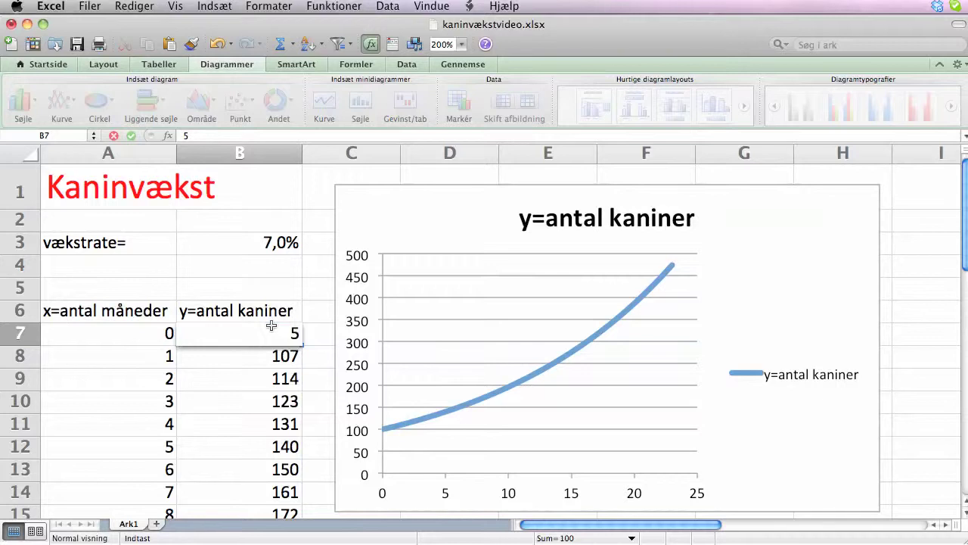
{"action": "key", "text": "Return"}
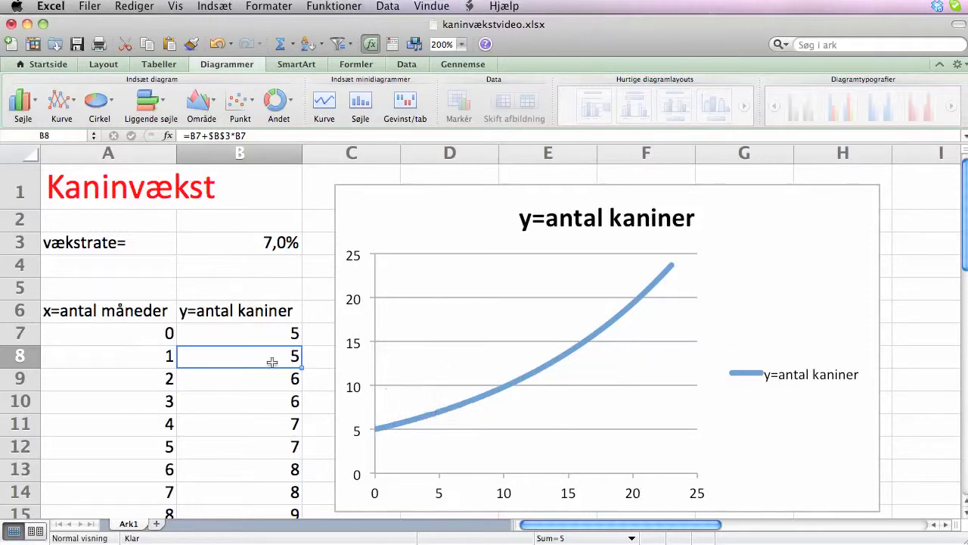
{"action": "left_click", "coordinate": [261, 331]}
{"action": "type", "text": "10"}
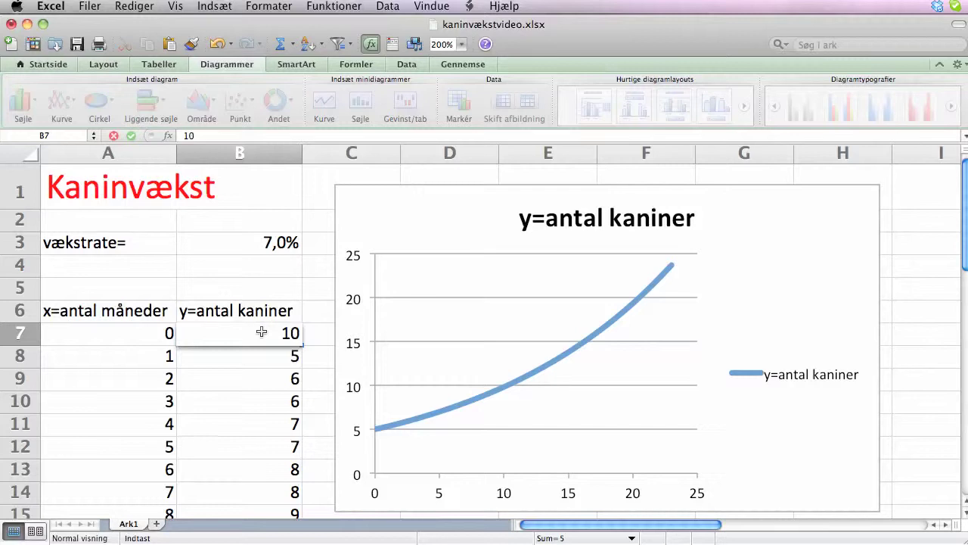
{"action": "type", "text": "0"}
{"action": "key", "text": "Return"}
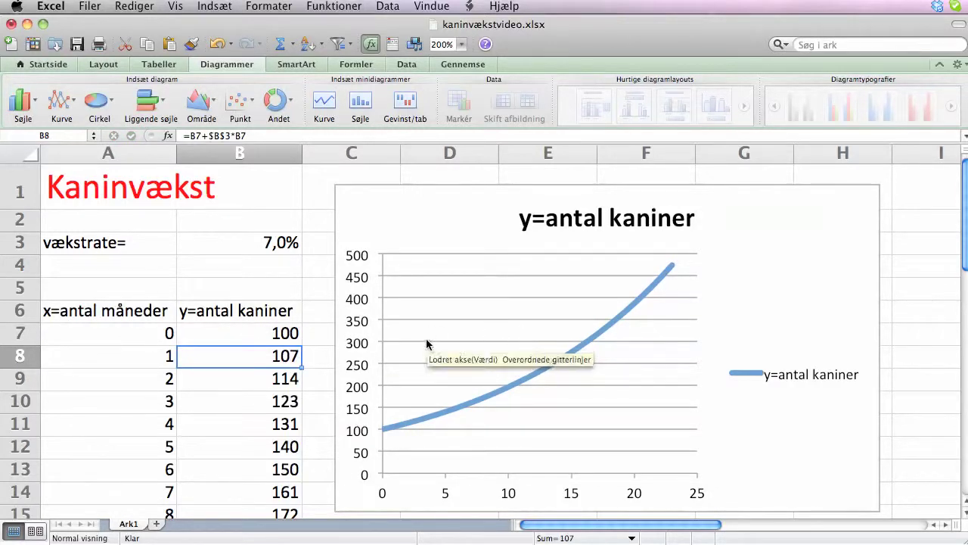
Set the chart gridlines' Farve to Ingen streg so they disappear
{"action": "right_click", "coordinate": [382, 346]}
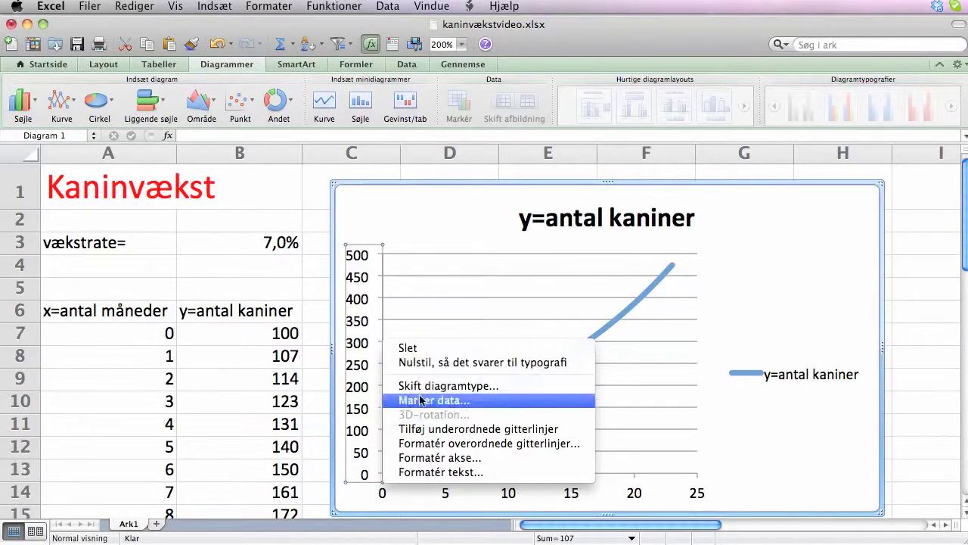
{"action": "right_click", "coordinate": [443, 323]}
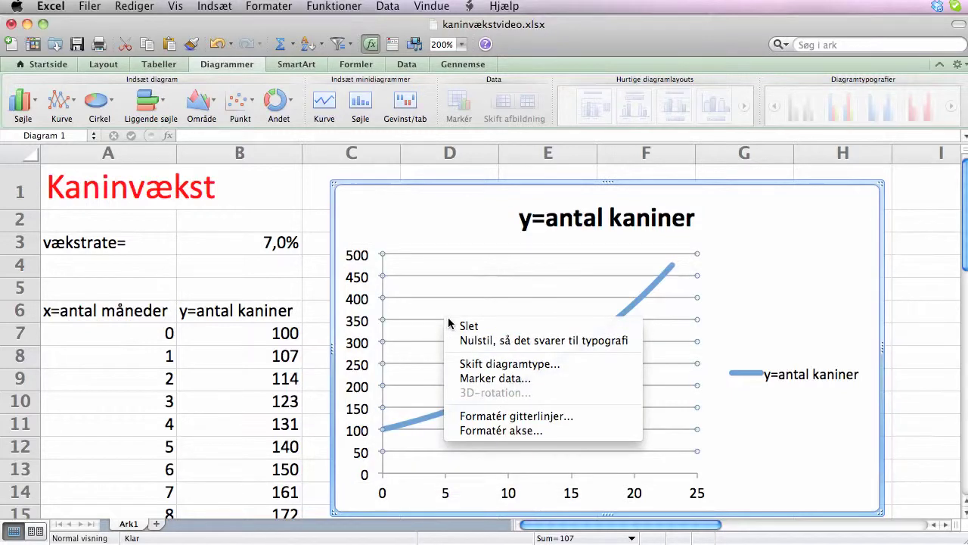
{"action": "left_click", "coordinate": [532, 417]}
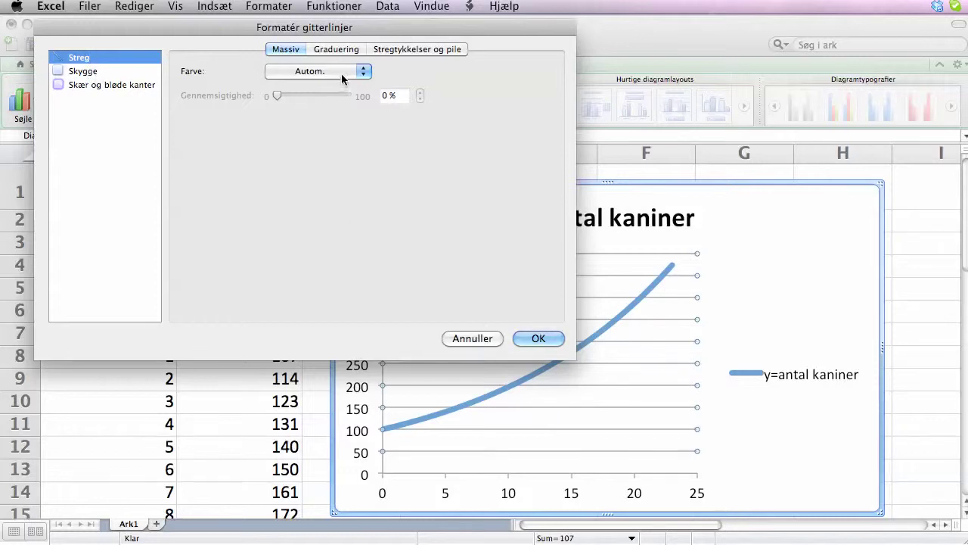
{"action": "left_click", "coordinate": [363, 72]}
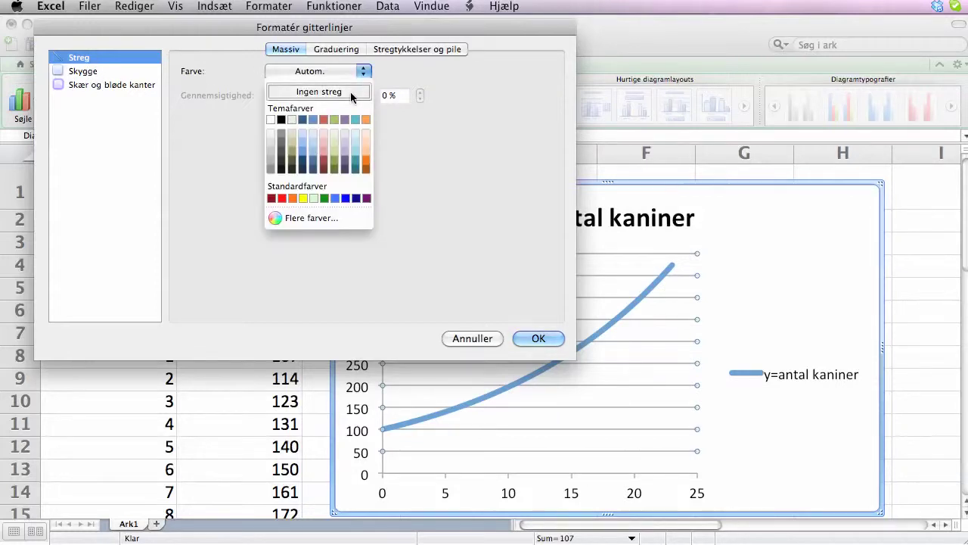
{"action": "left_click", "coordinate": [351, 91]}
{"action": "left_click", "coordinate": [532, 338]}
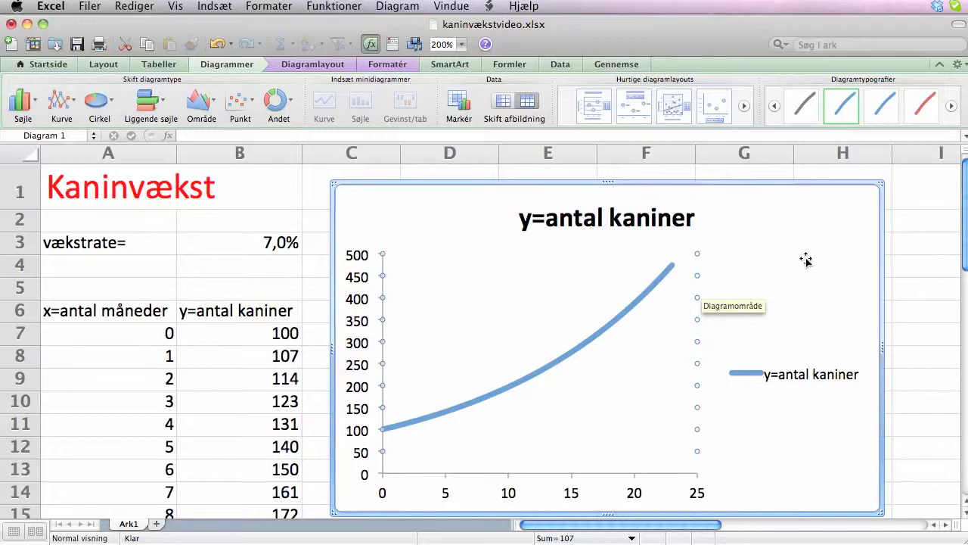
Fill the plot area with the kanin3.gif picture from the Dropbox Billeder folder
{"action": "right_click", "coordinate": [491, 318]}
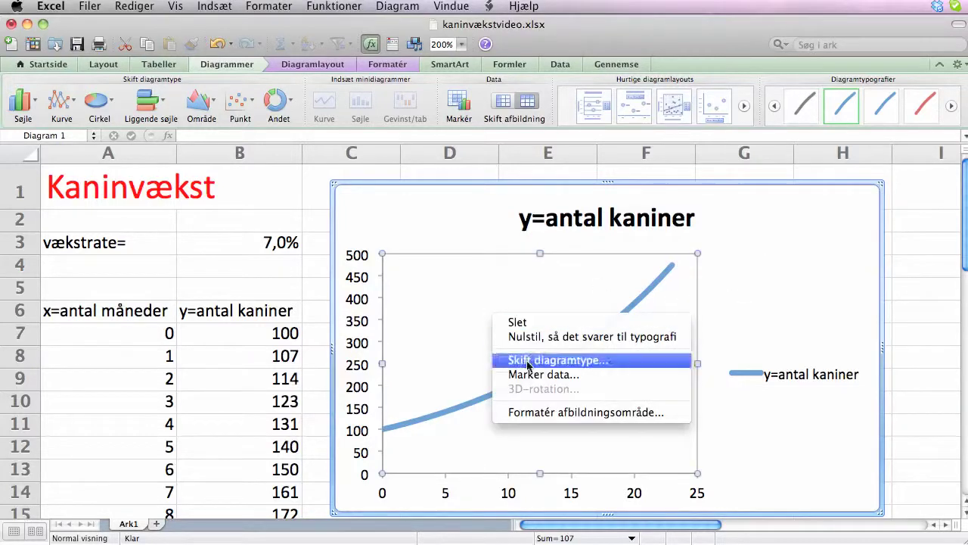
{"action": "left_click", "coordinate": [566, 412]}
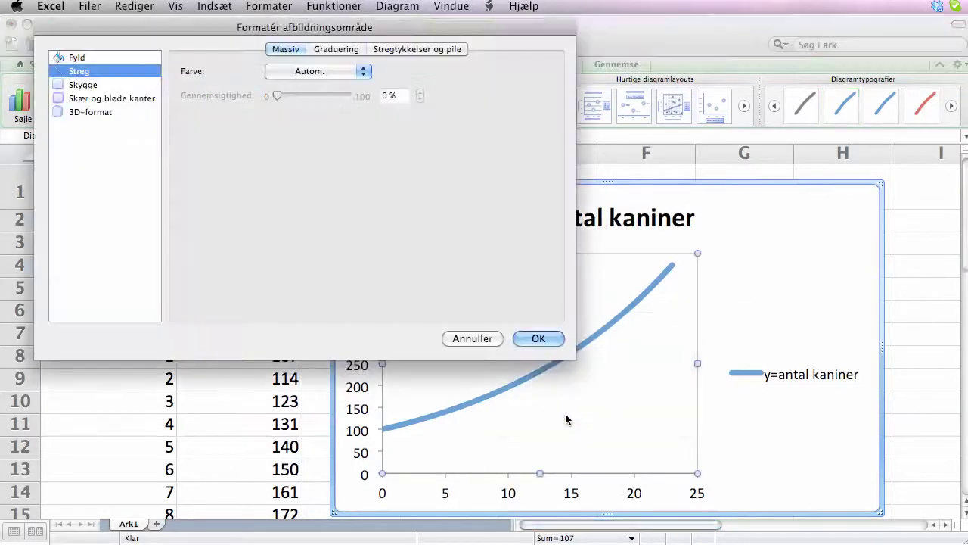
{"action": "left_click", "coordinate": [74, 58]}
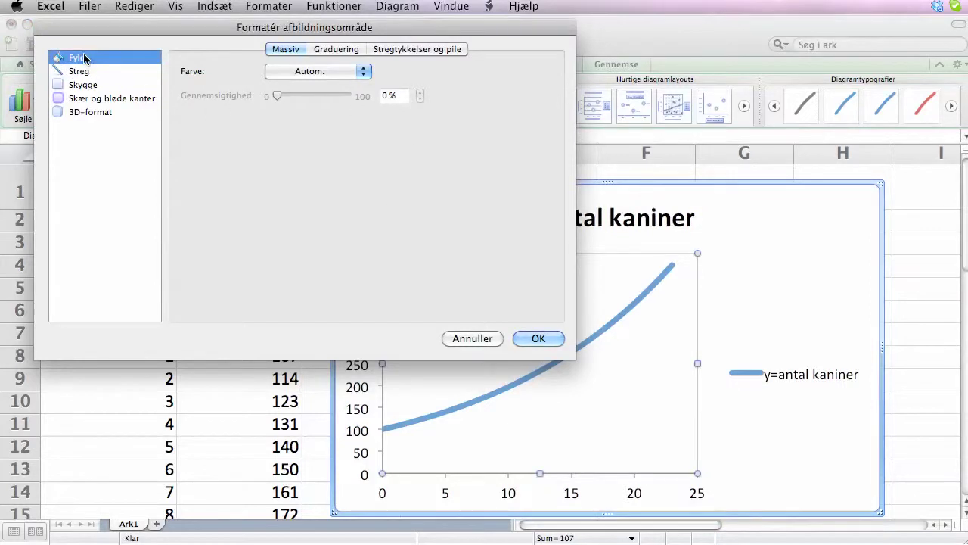
{"action": "left_click", "coordinate": [368, 52]}
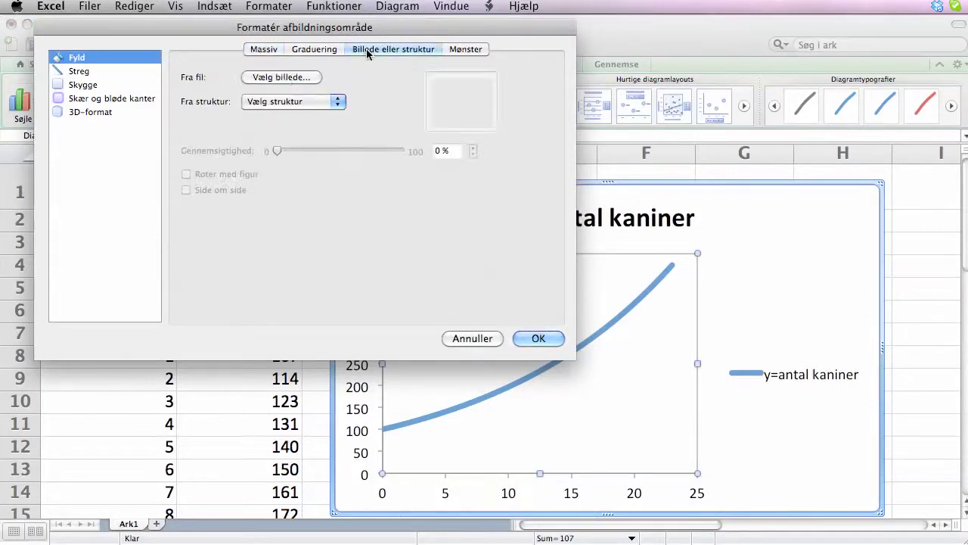
{"action": "left_click", "coordinate": [285, 76]}
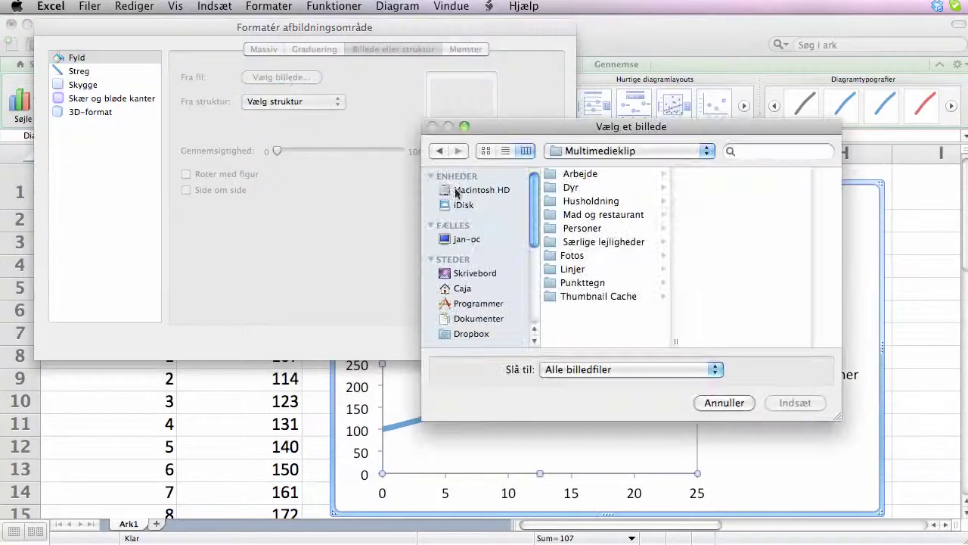
{"action": "left_click", "coordinate": [481, 335]}
{"action": "left_click", "coordinate": [586, 203]}
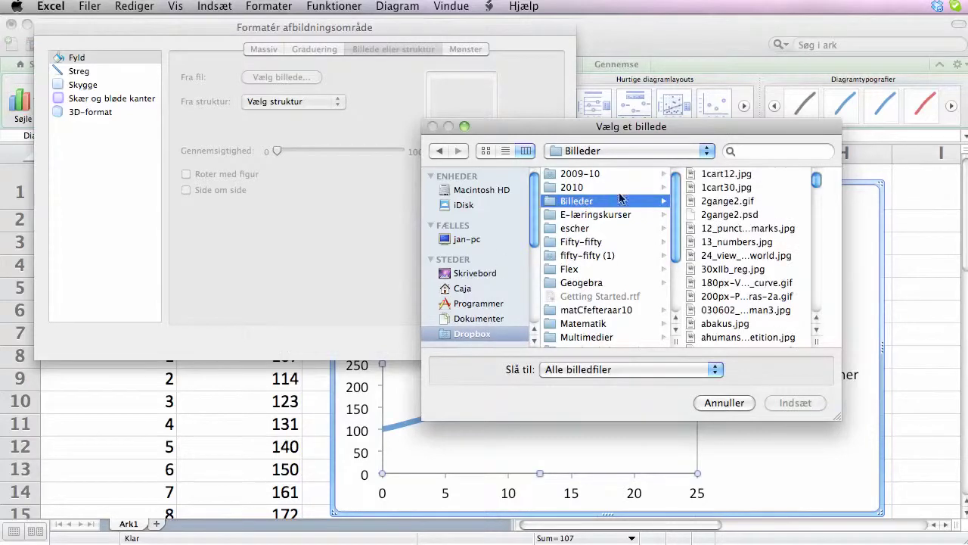
{"action": "scroll", "coordinate": [747, 274], "scroll_direction": "down", "scroll_amount": 5}
{"action": "scroll", "coordinate": [747, 274], "scroll_direction": "down", "scroll_amount": 3}
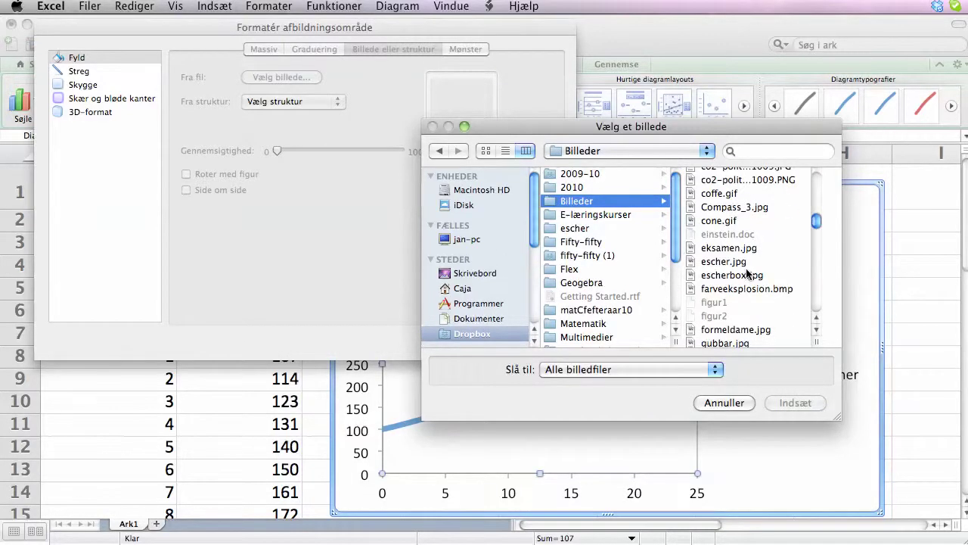
{"action": "scroll", "coordinate": [747, 272], "scroll_direction": "down", "scroll_amount": 5}
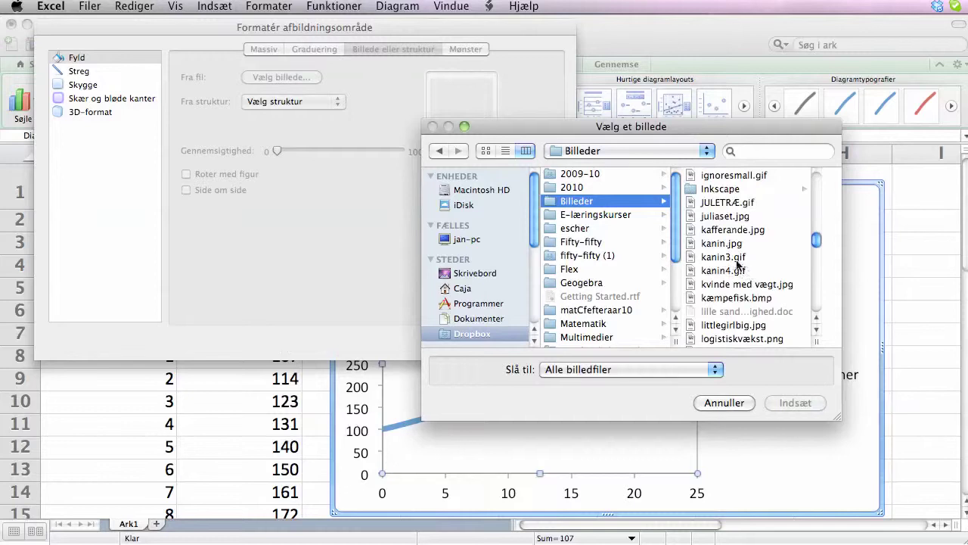
{"action": "left_click", "coordinate": [737, 258]}
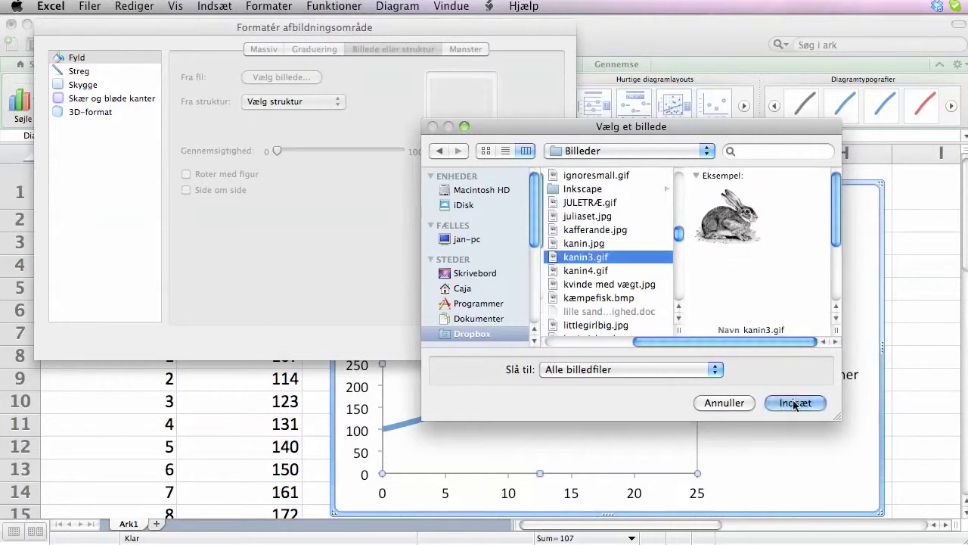
{"action": "left_click", "coordinate": [794, 403]}
Make the rabbit picture fill 43 % transparent and apply it
{"action": "left_click", "coordinate": [539, 339]}
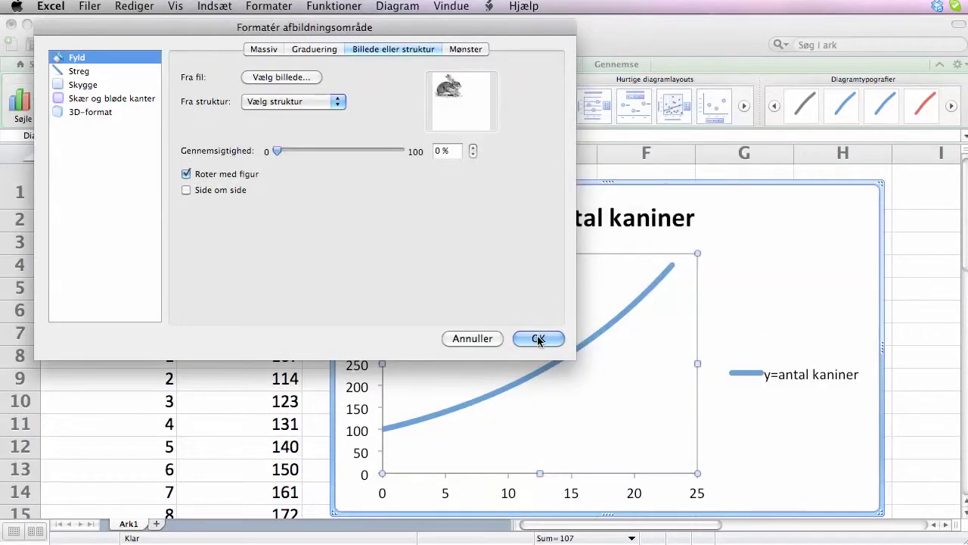
{"action": "left_click_drag", "start_coordinate": [277, 151], "coordinate": [331, 151]}
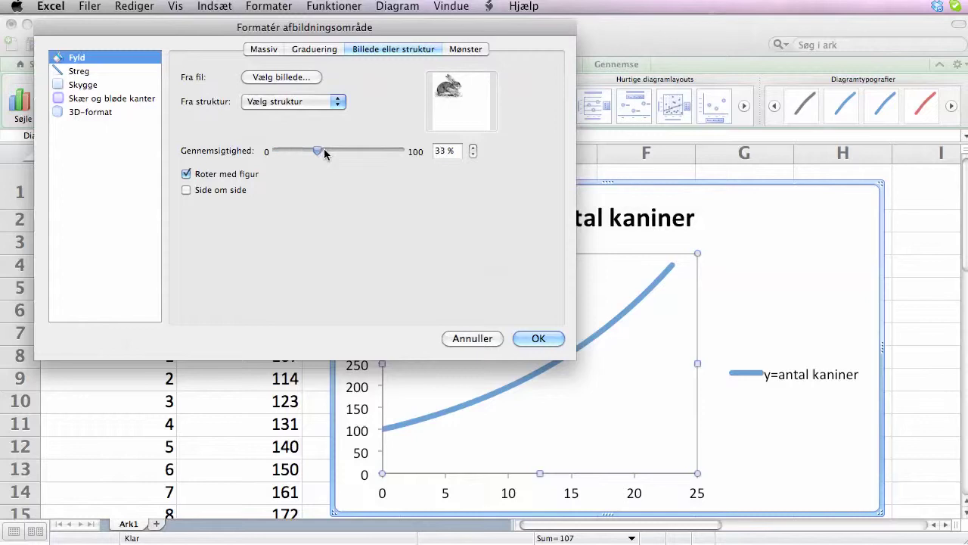
{"action": "left_click", "coordinate": [542, 338]}
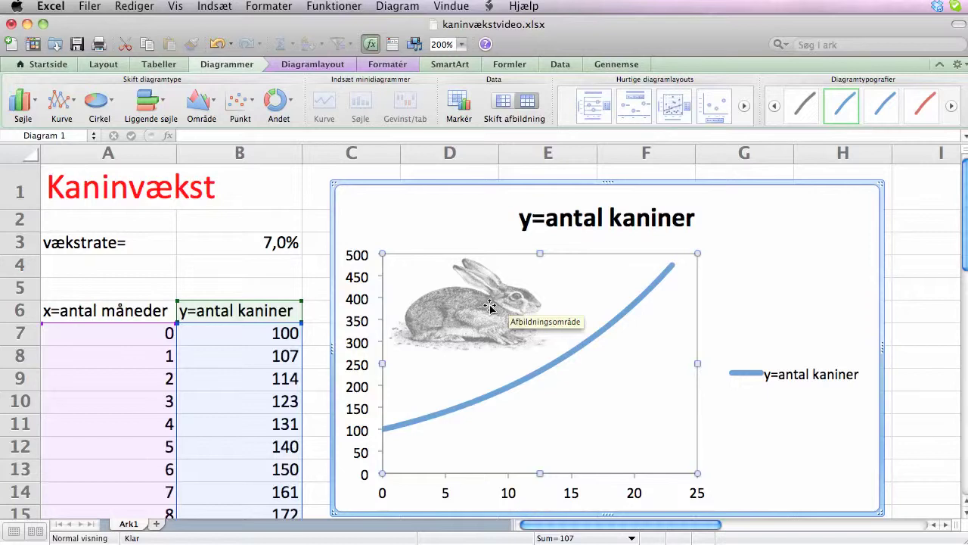
Tile the rabbit picture with Side om side, then shift the chart up-left and enlarge it
{"action": "right_click", "coordinate": [640, 346]}
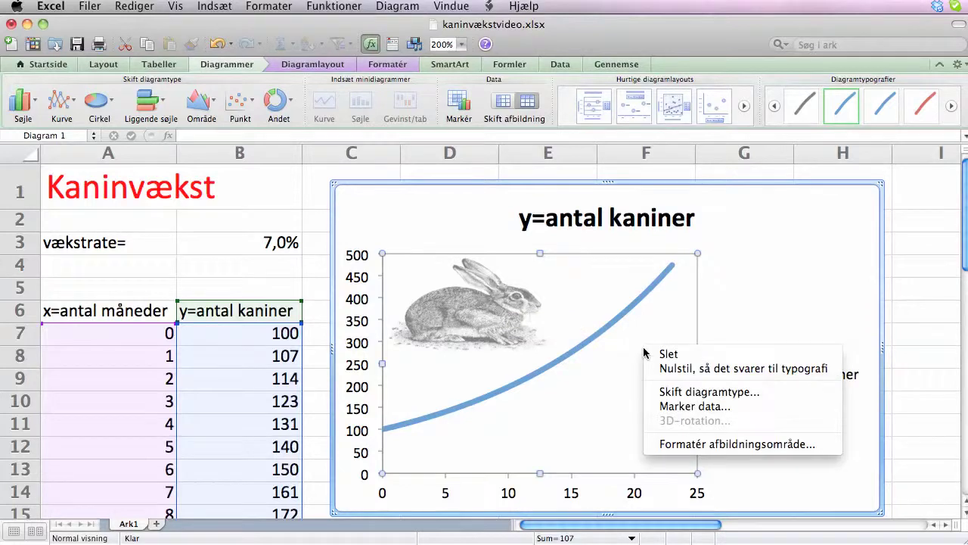
{"action": "left_click", "coordinate": [697, 446]}
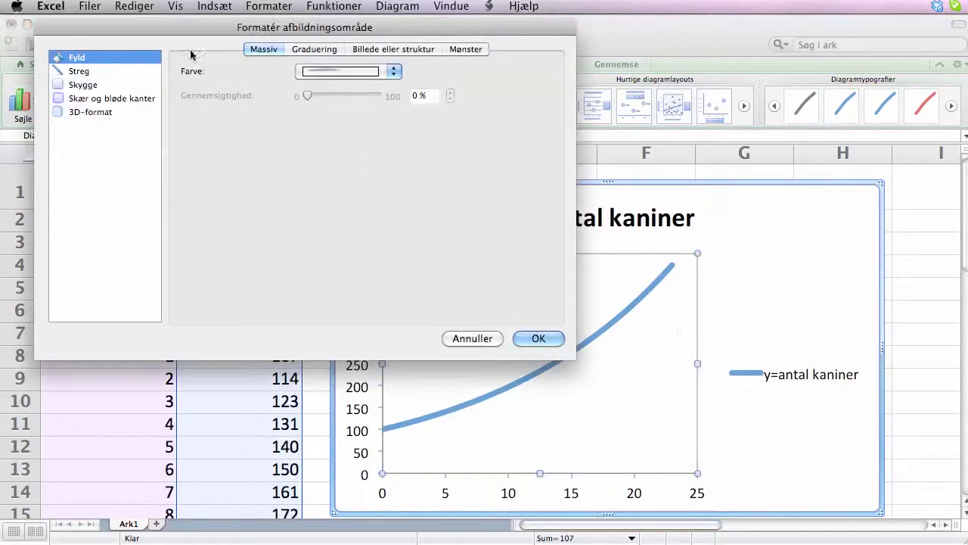
{"action": "left_click", "coordinate": [360, 50]}
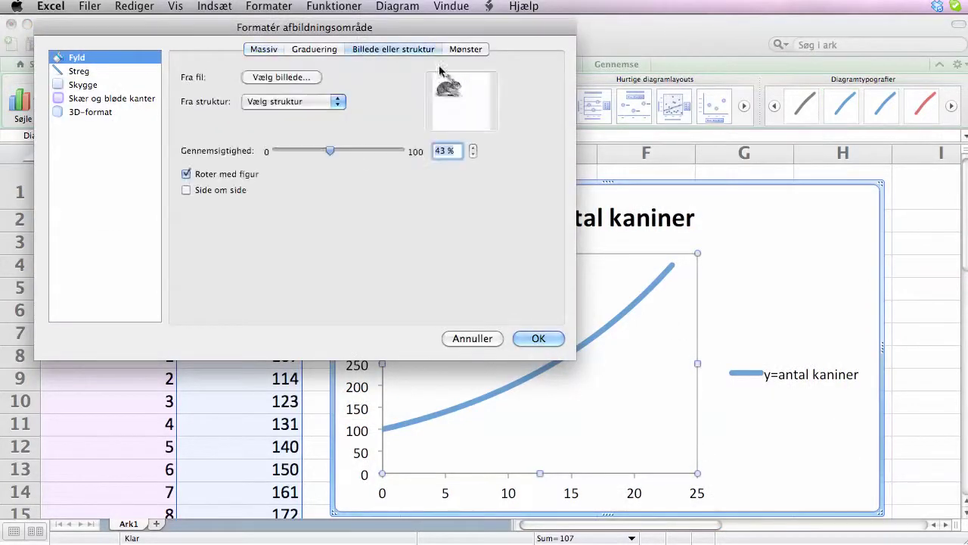
{"action": "left_click", "coordinate": [186, 190]}
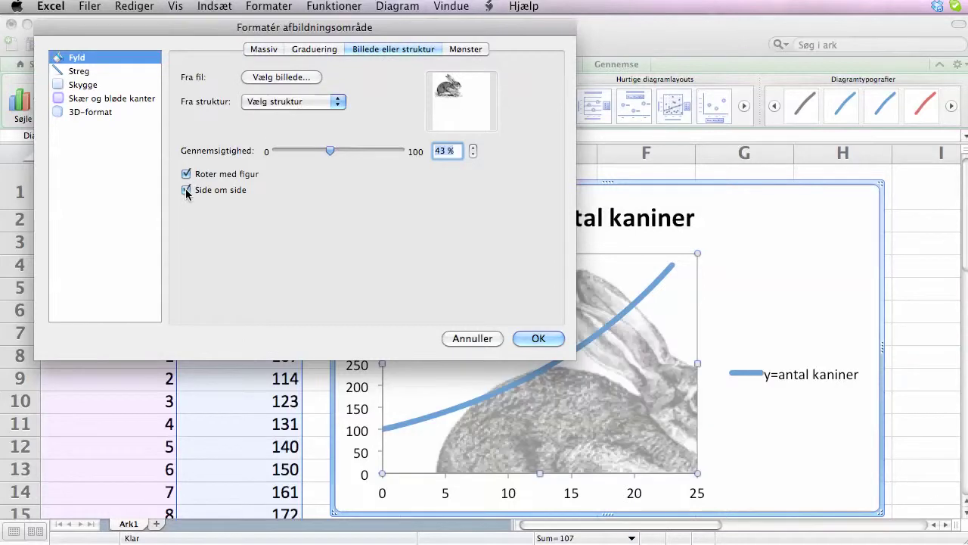
{"action": "left_click", "coordinate": [538, 338]}
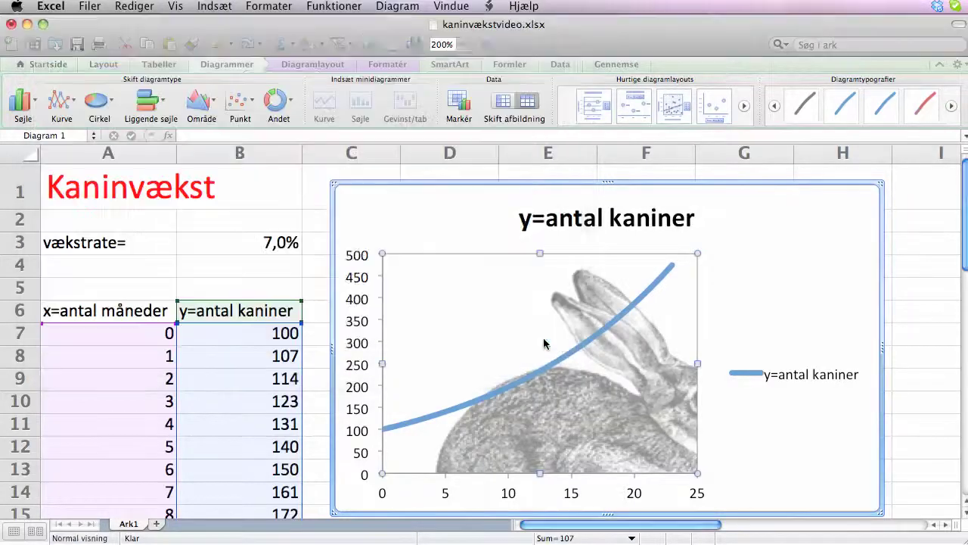
{"action": "left_click_drag", "start_coordinate": [451, 218], "coordinate": [422, 171]}
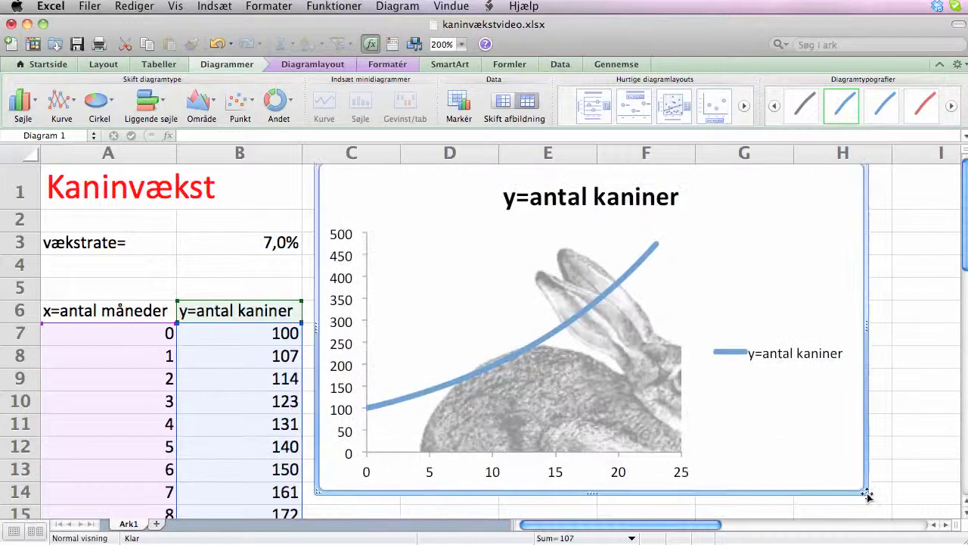
{"action": "left_click_drag", "start_coordinate": [867, 494], "coordinate": [913, 510]}
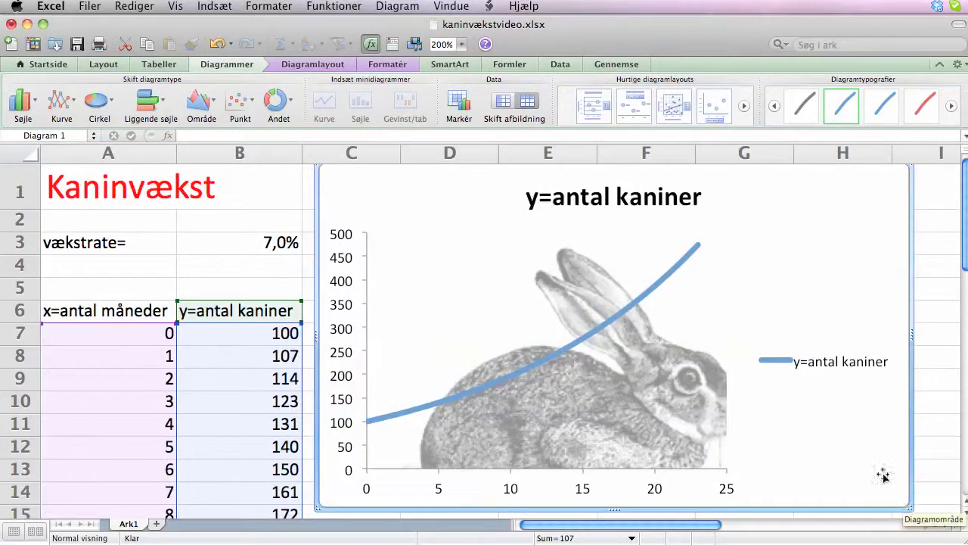